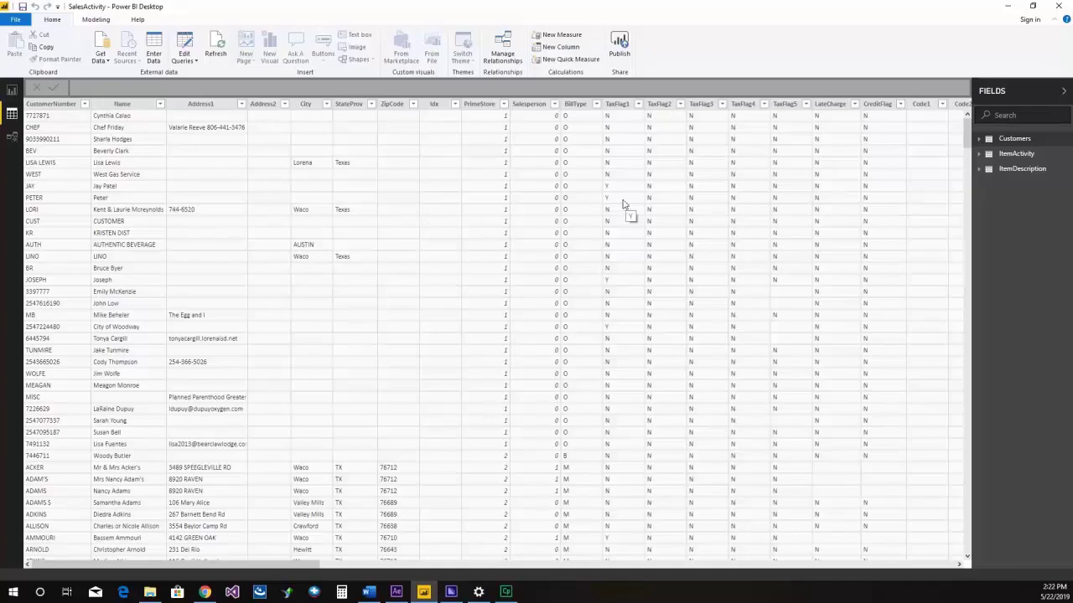
# Look through all four pages in report view, return to the Sales Analysis by Month page and refresh its data.
pyautogui.click(12, 90)
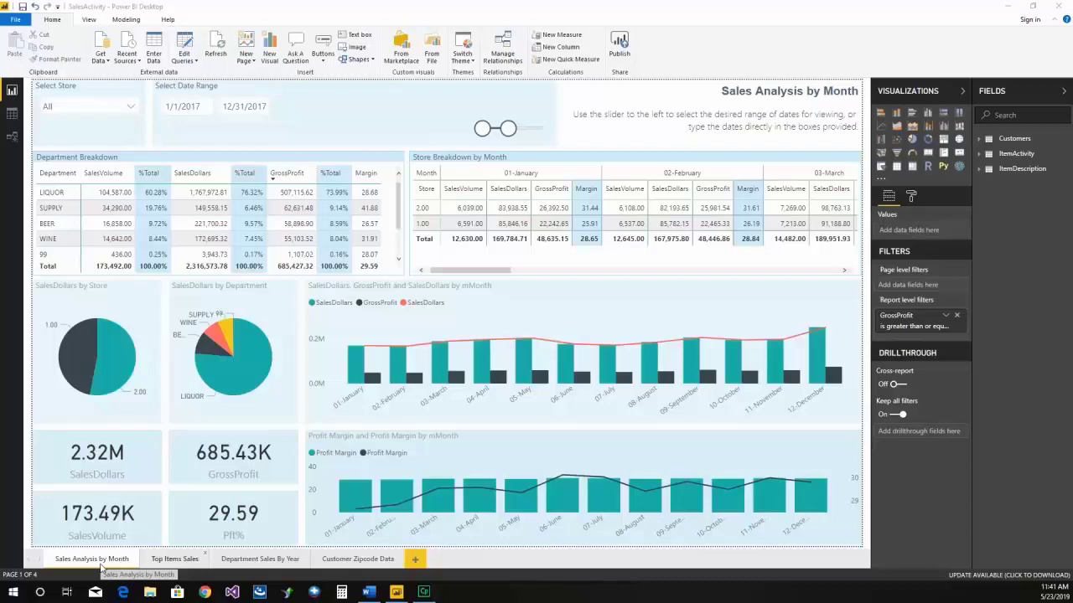
pyautogui.click(172, 559)
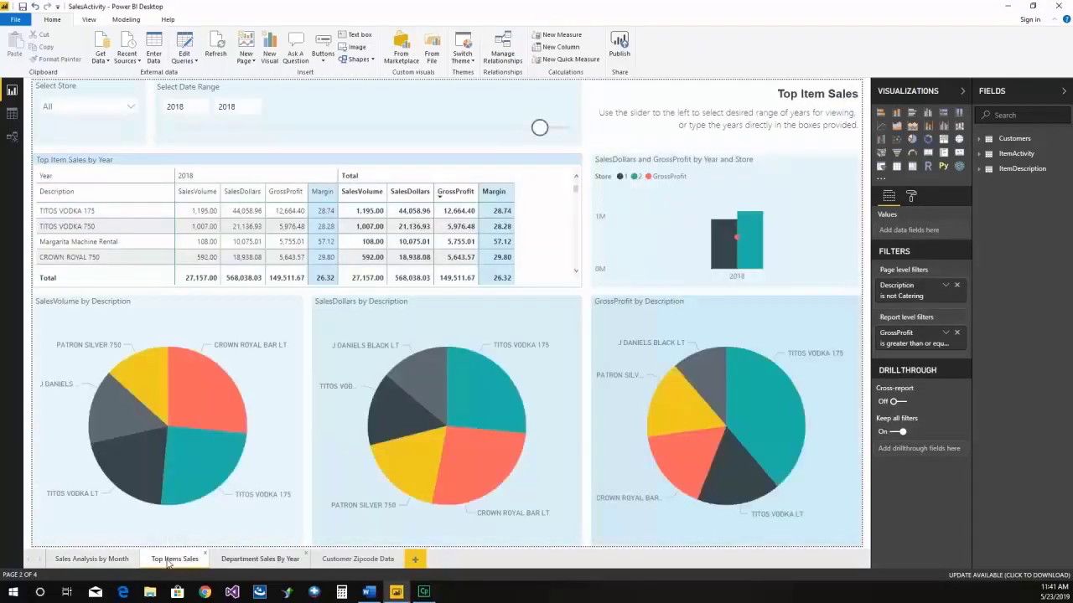
pyautogui.click(241, 560)
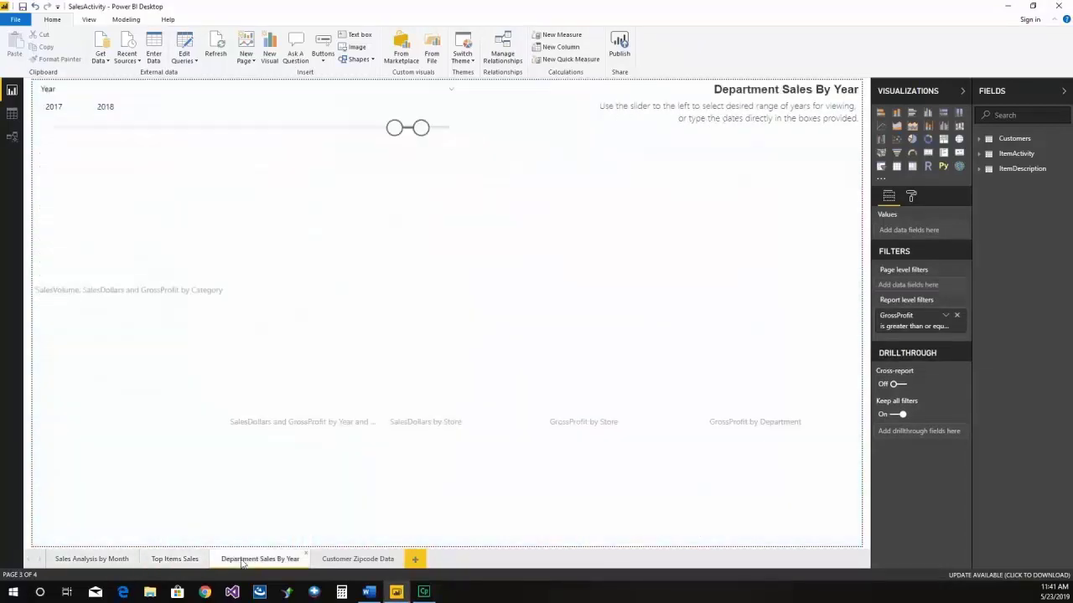
pyautogui.click(339, 560)
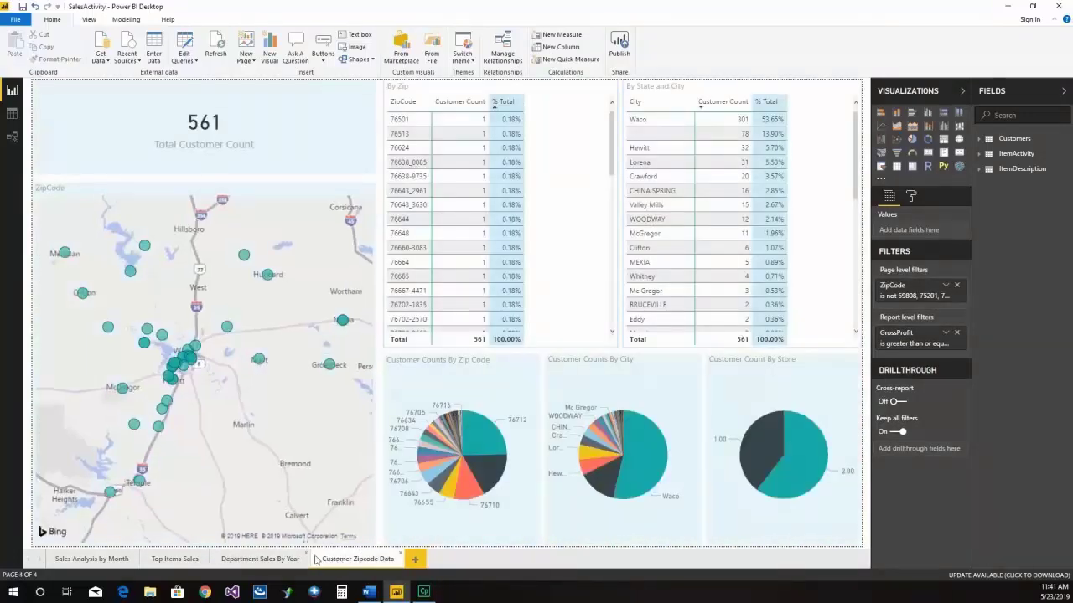
pyautogui.click(119, 559)
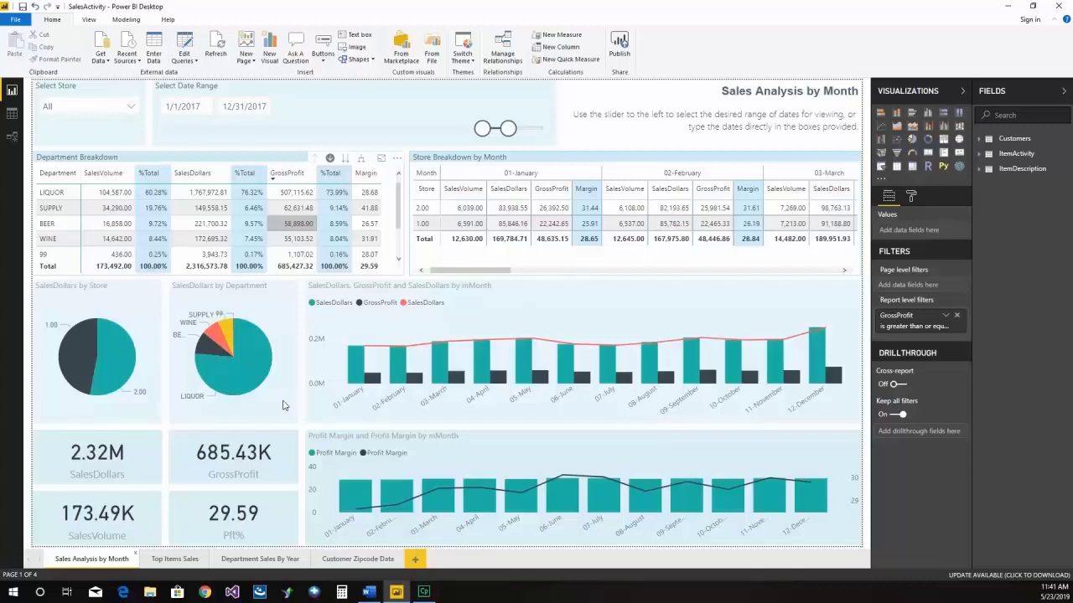
pyautogui.click(216, 54)
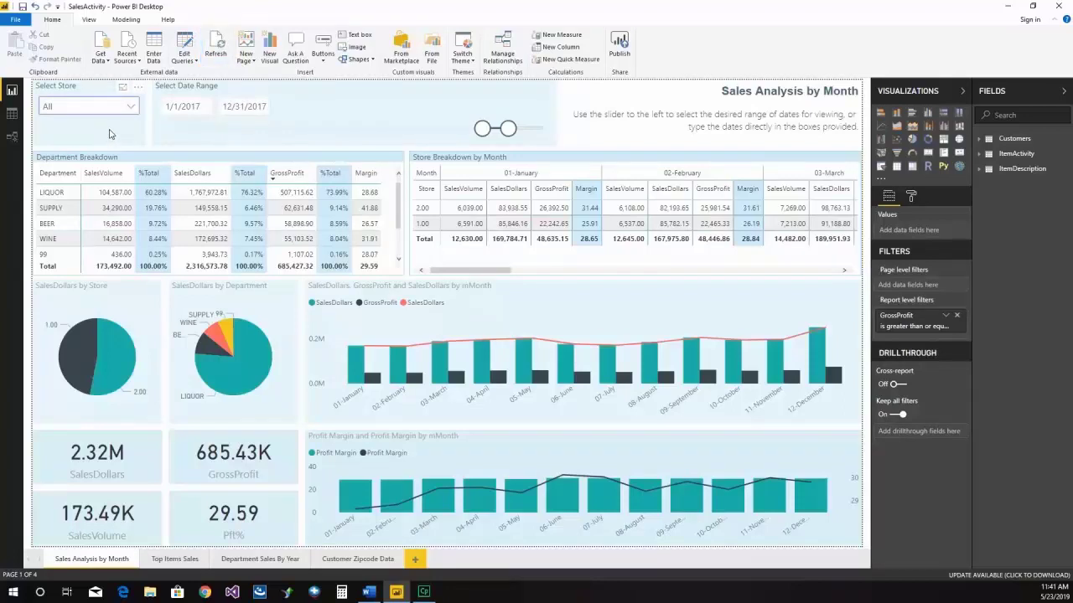
# Filter the Sales Analysis by Month page to store 1.00 with the Select Store slicer.
pyautogui.click(130, 108)
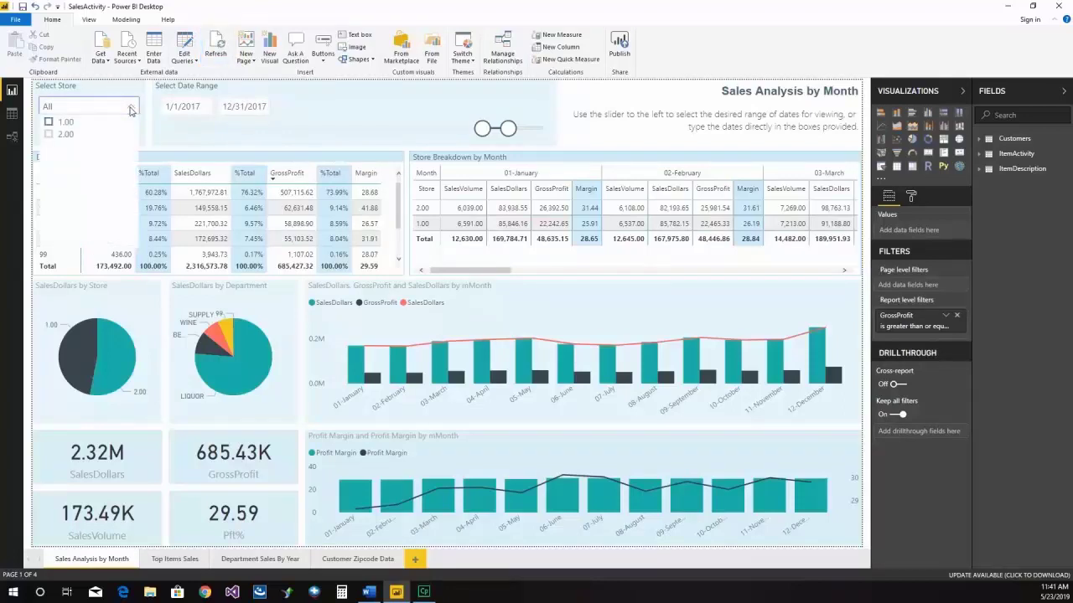
pyautogui.click(48, 123)
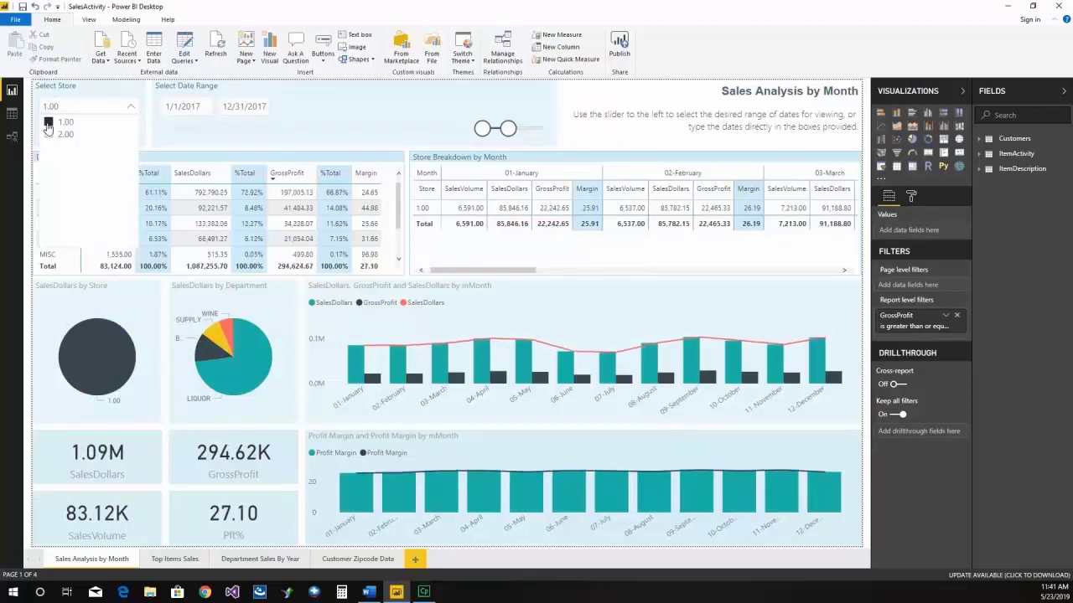
pyautogui.click(131, 107)
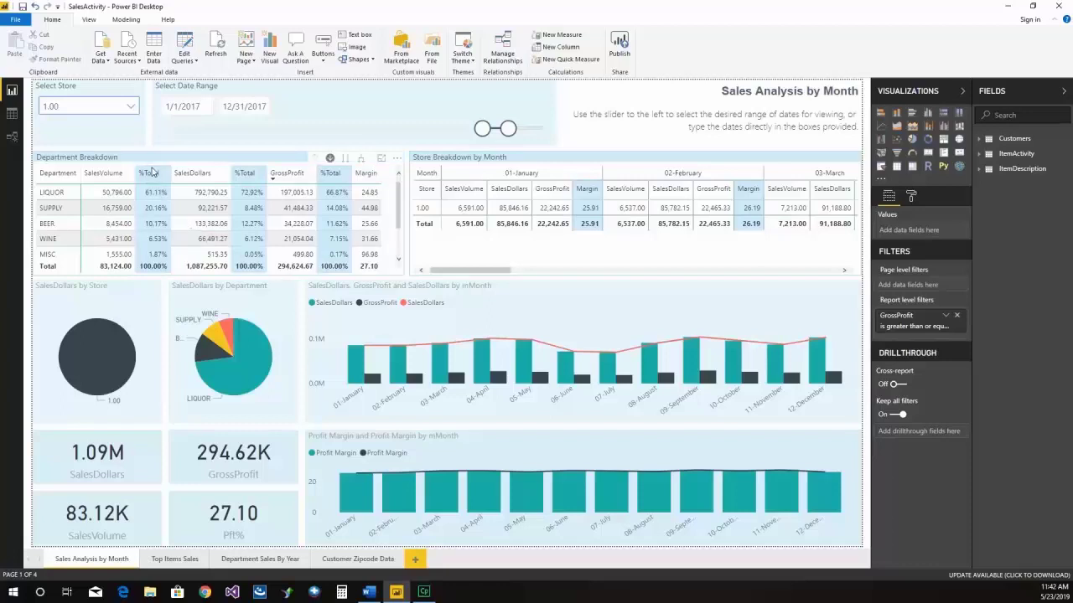
# Switch the Select Store slicer to store 2.00, review the page, and clear the filter to show all stores.
pyautogui.click(131, 106)
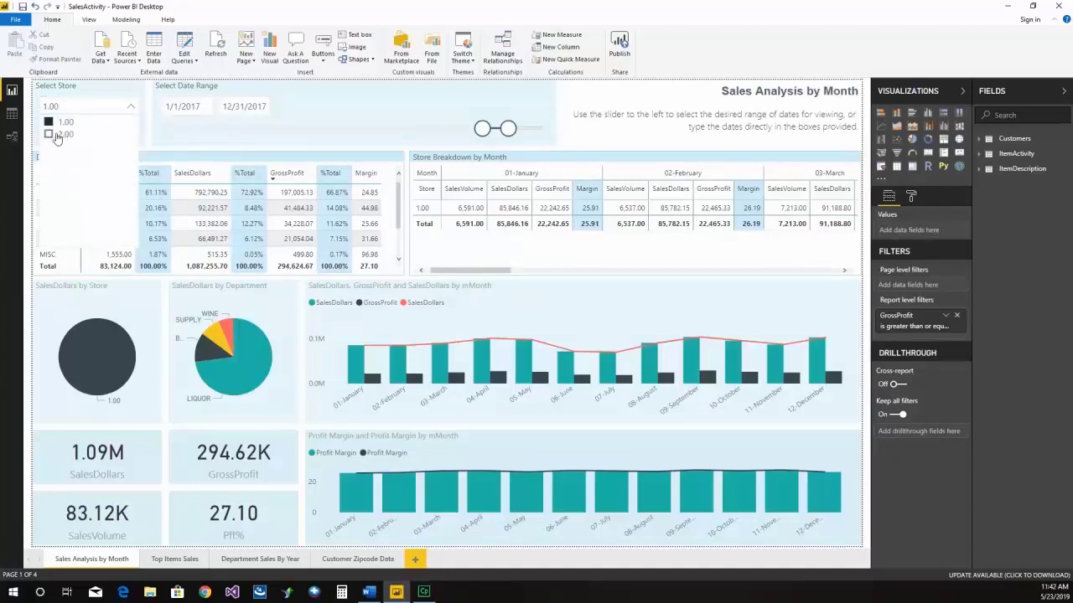
pyautogui.click(49, 135)
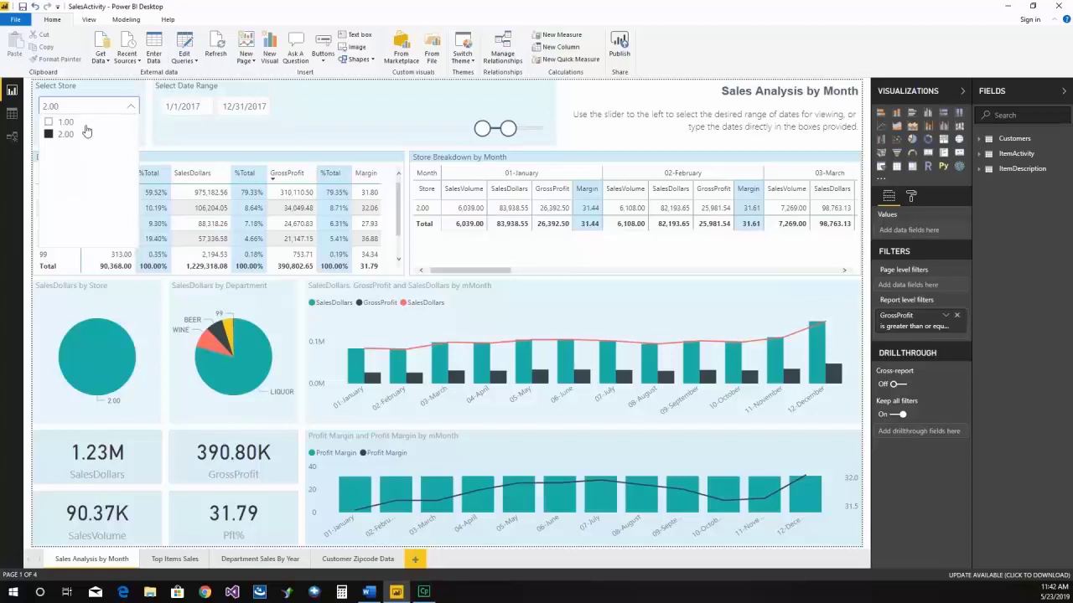
pyautogui.click(48, 134)
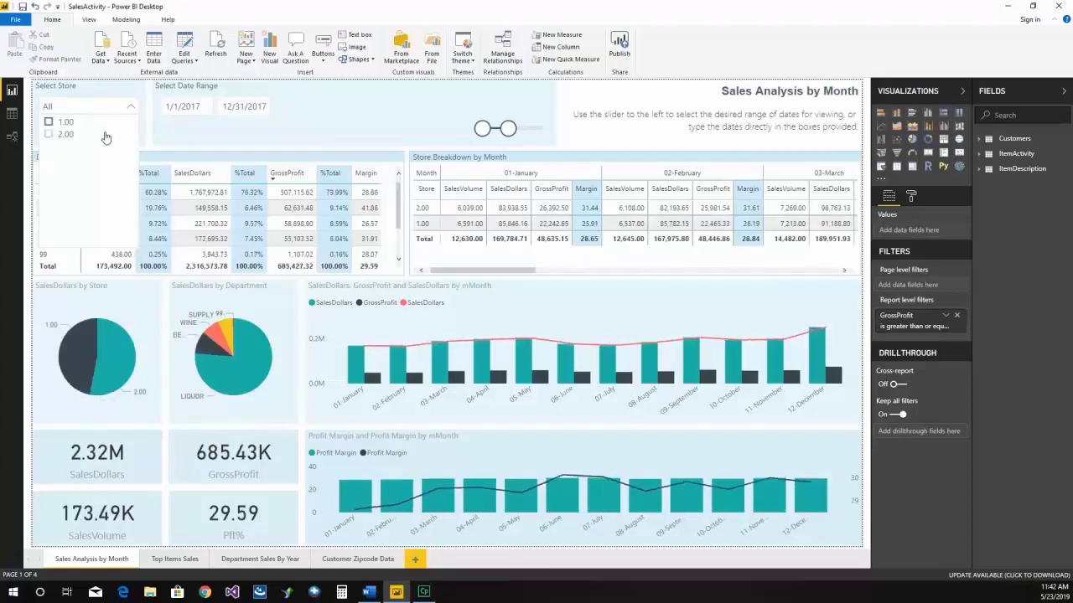
pyautogui.click(130, 106)
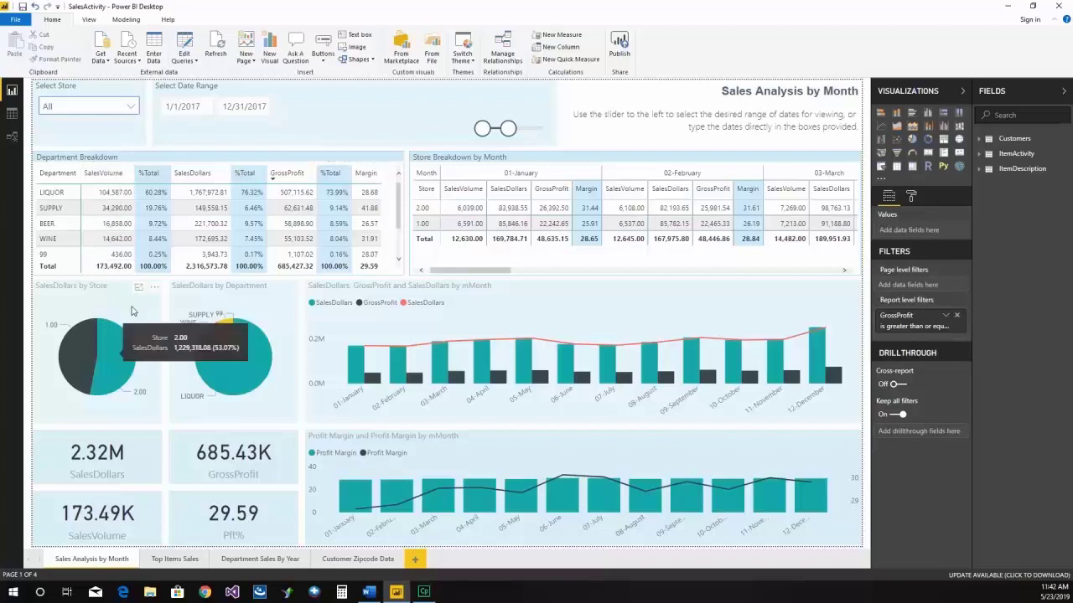
# Cross-highlight the page by store 2.00 from the SalesDollars by Store pie and examine the department, monthly sales and profit margin details.
pyautogui.click(108, 357)
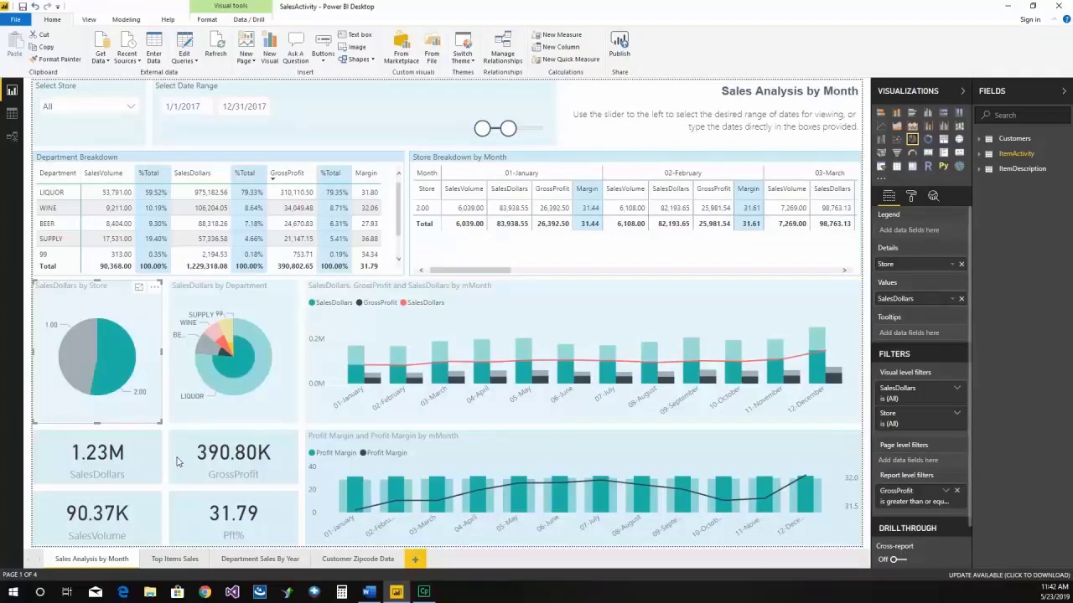
pyautogui.moveTo(254, 401)
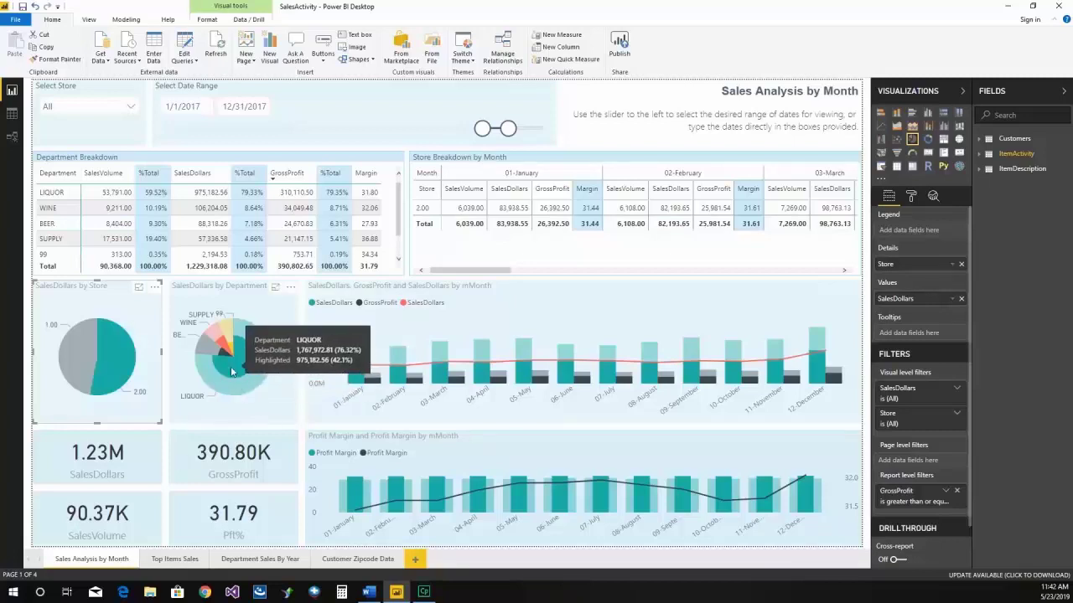
pyautogui.moveTo(222, 356)
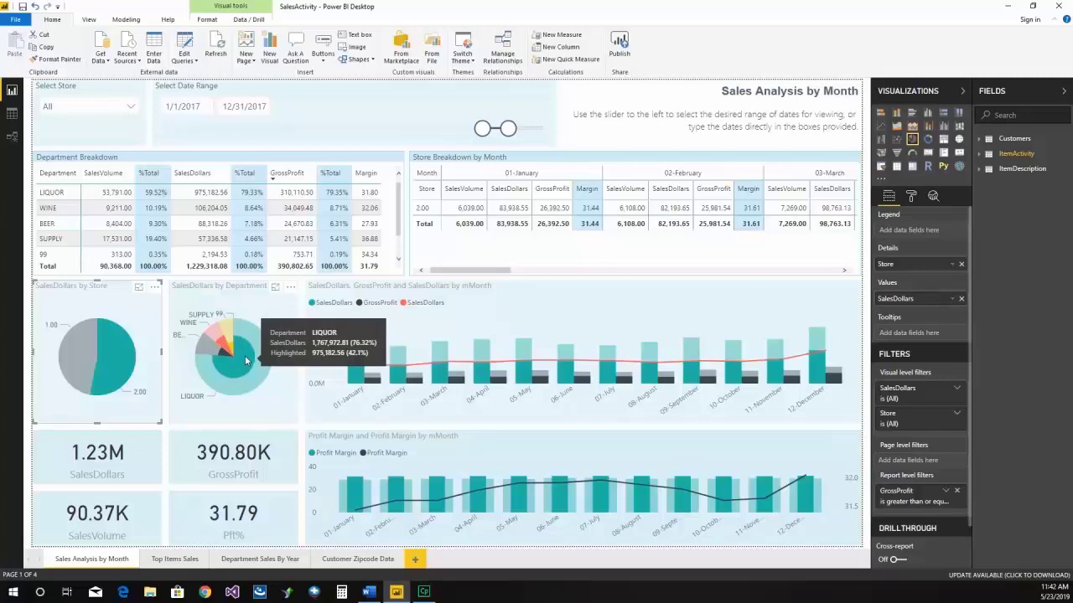
pyautogui.moveTo(360, 382)
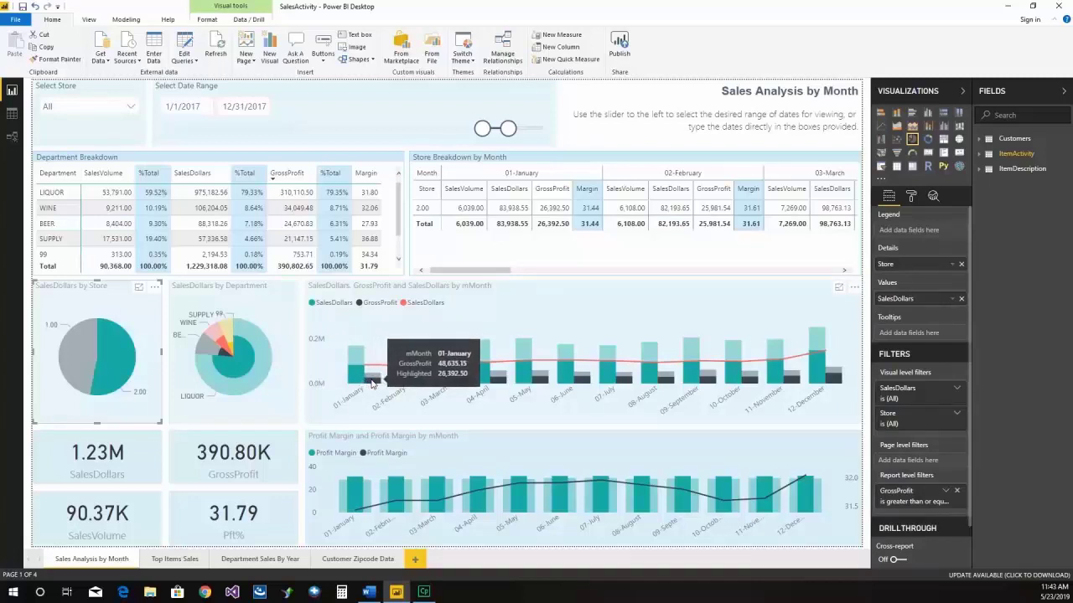
pyautogui.moveTo(397, 383)
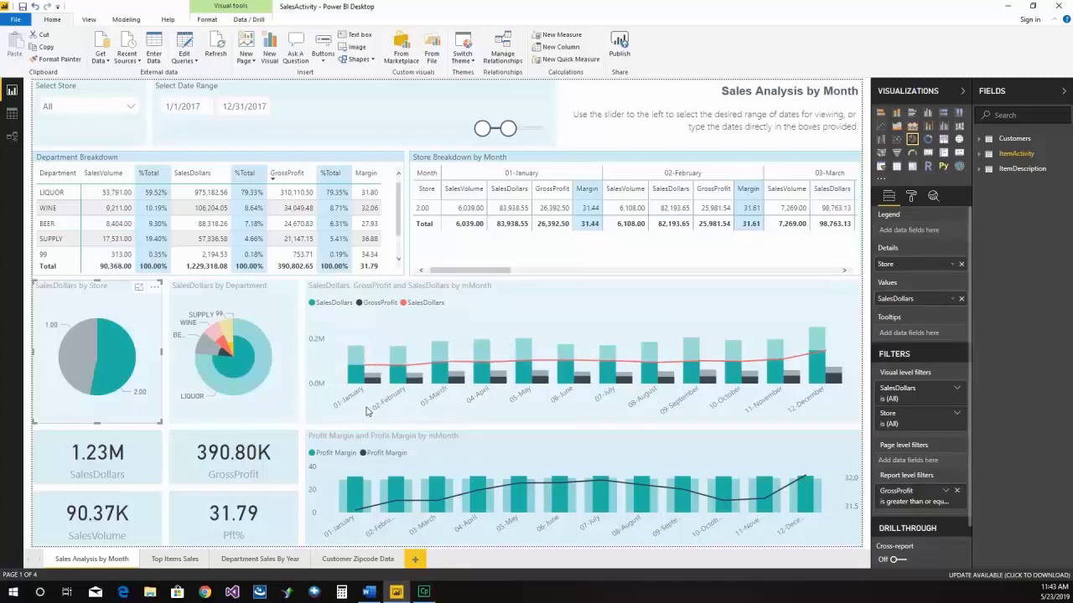
pyautogui.moveTo(120, 368)
pyautogui.moveTo(365, 485)
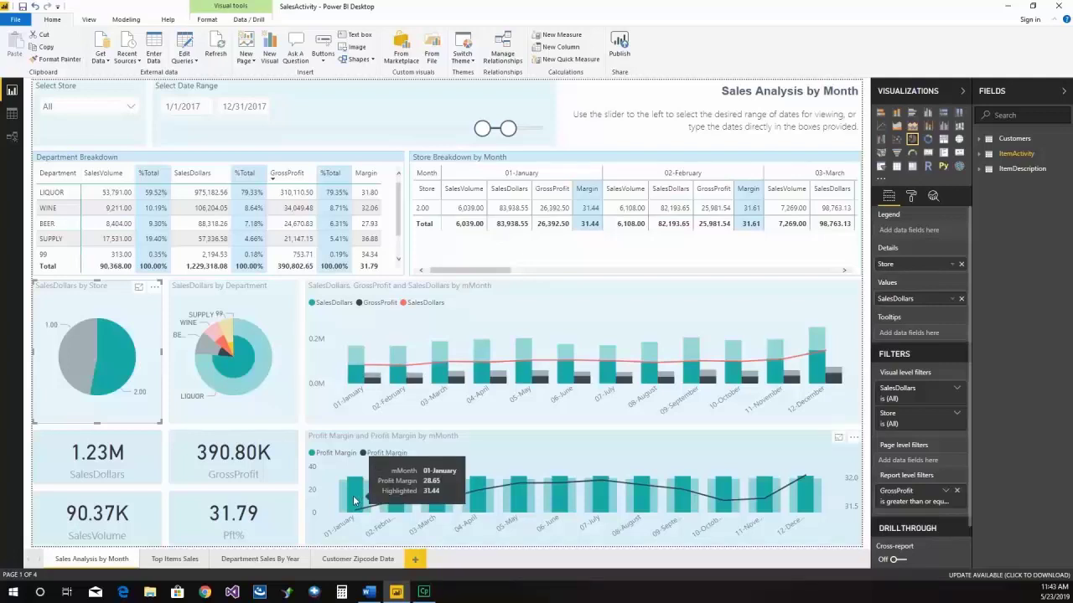
pyautogui.moveTo(394, 511)
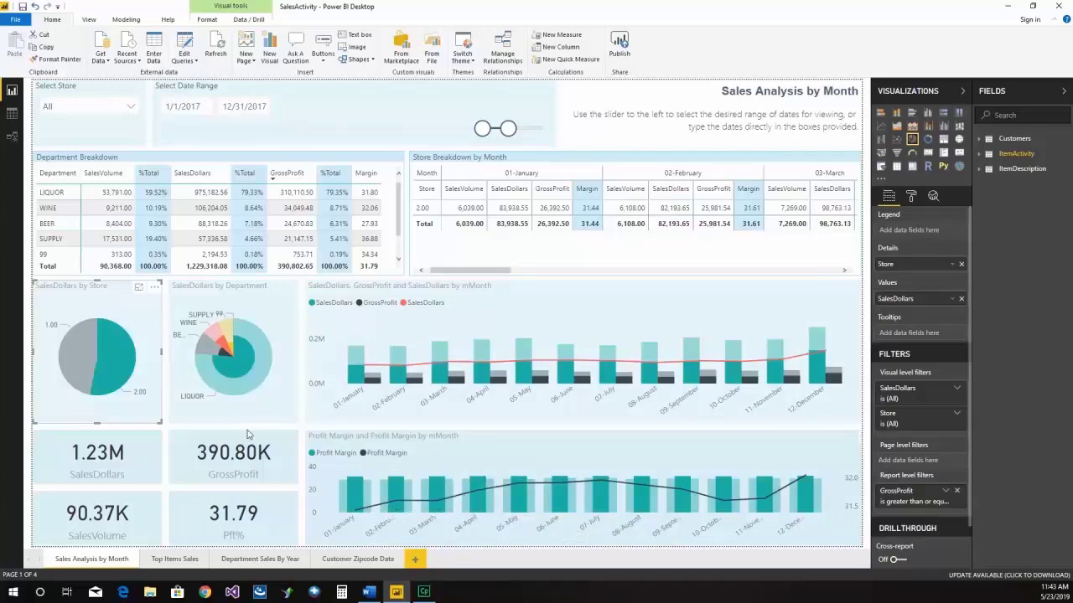
# Cross-highlight the page by store 1.00 from the SalesDollars by Store pie and examine the monthly profit margin chart.
pyautogui.click(95, 374)
pyautogui.click(86, 365)
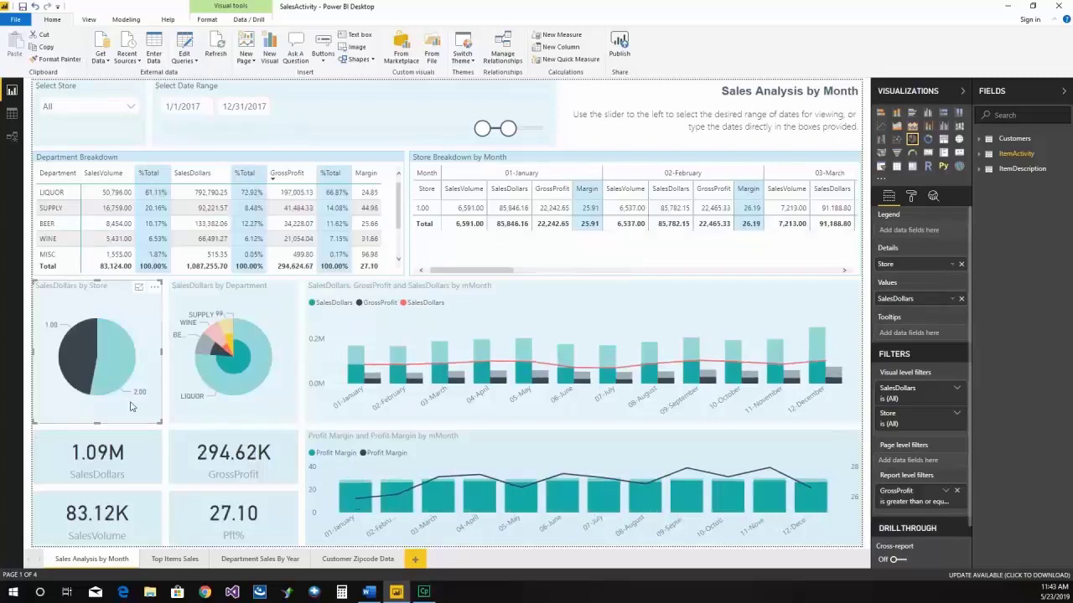
pyautogui.moveTo(341, 500)
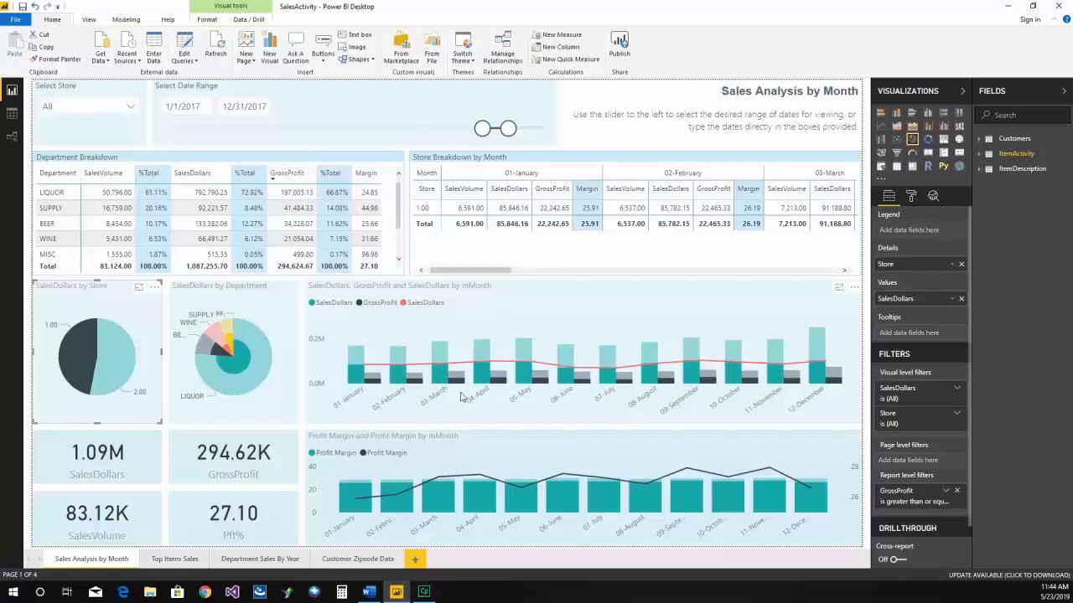
# Enlarge the Department Breakdown table in focus mode, drill down into the LIQUOR department and return to the report.
pyautogui.click(381, 159)
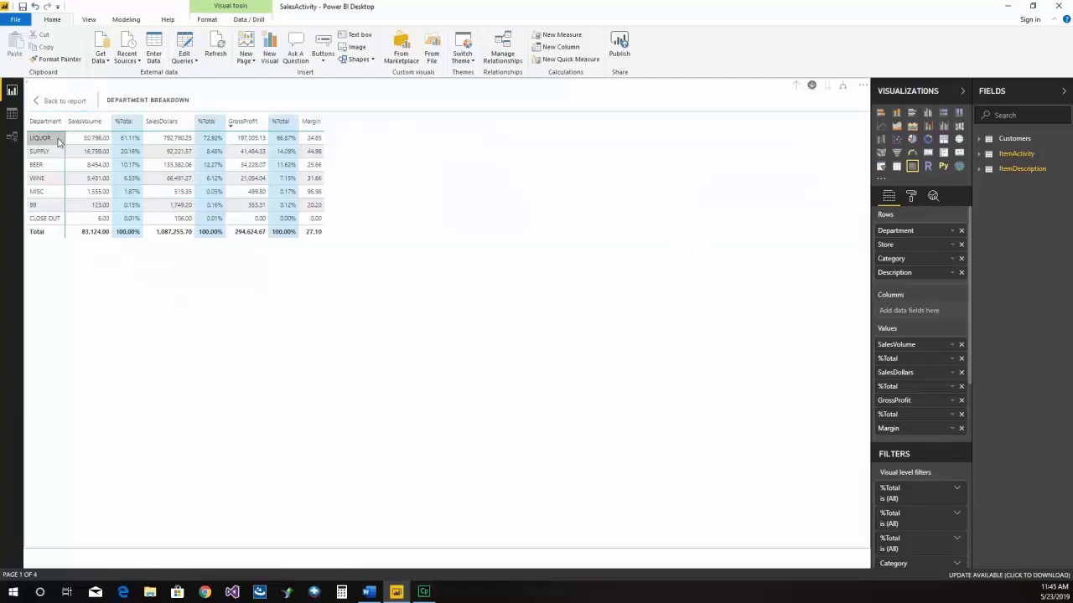
pyautogui.click(58, 141)
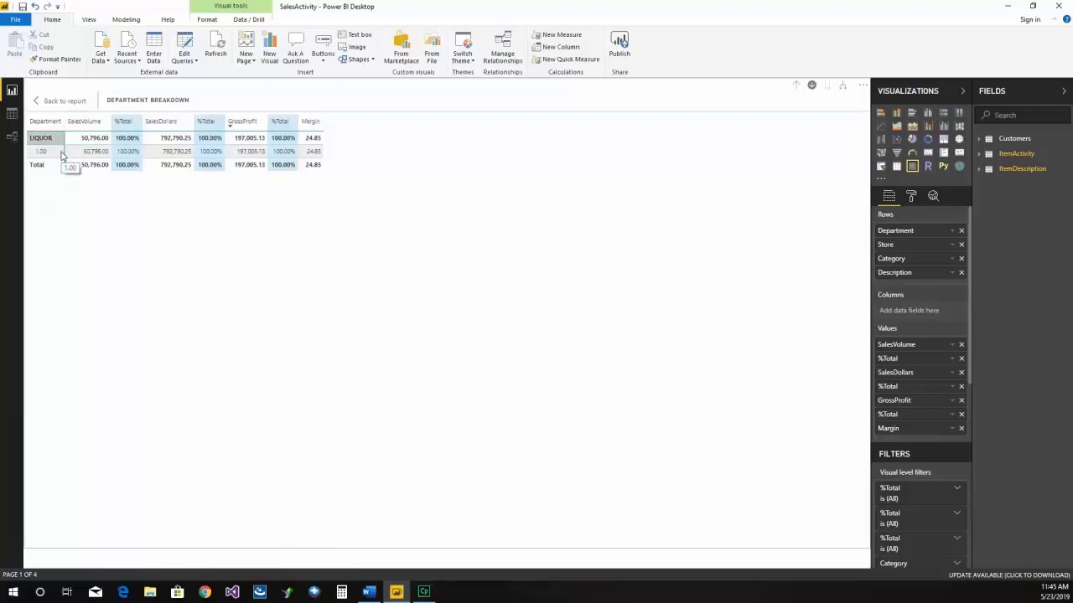
pyautogui.click(59, 100)
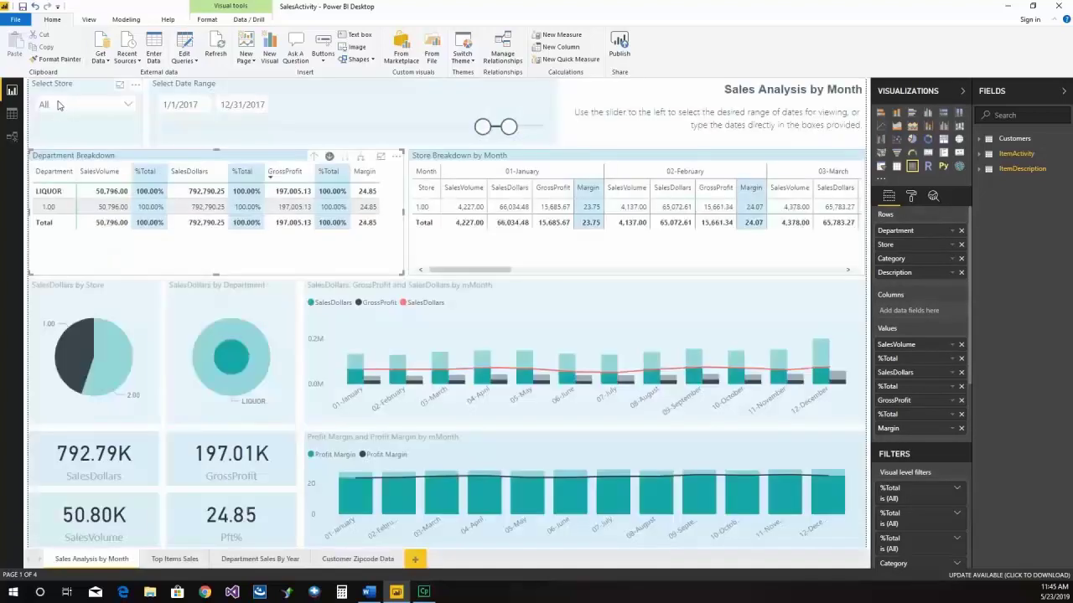
# Clear the store highlighting from the SalesDollars by Store pie and reopen the Department Breakdown table in focus mode.
pyautogui.click(110, 359)
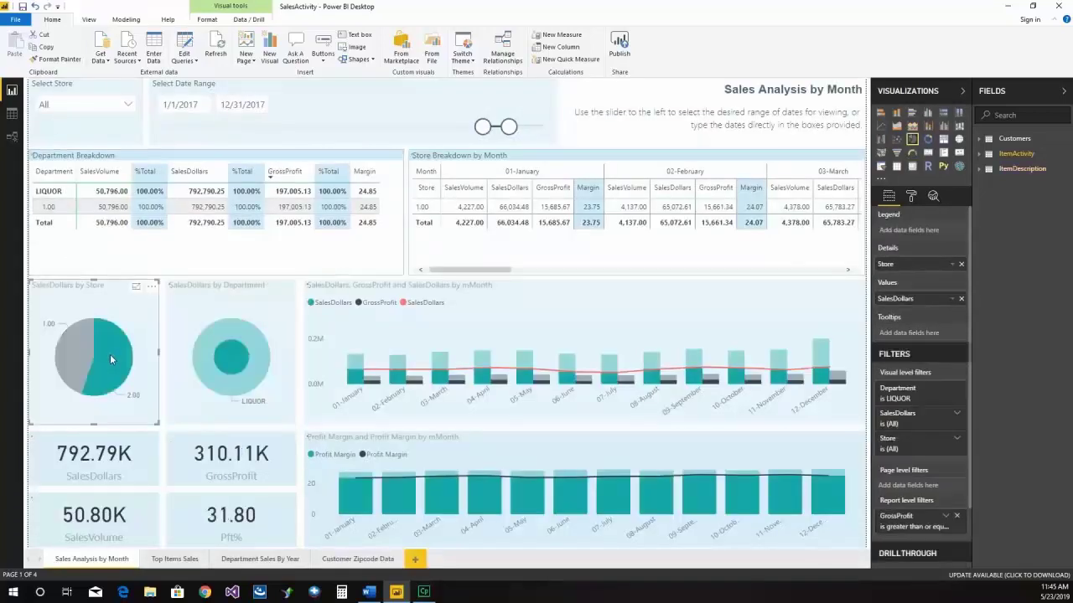
pyautogui.click(110, 359)
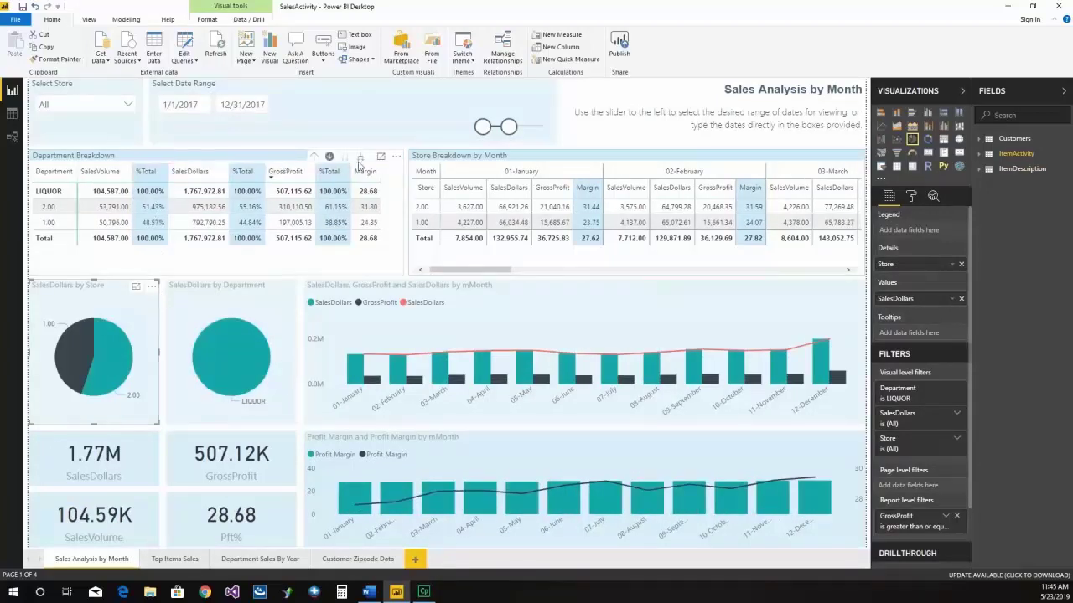
pyautogui.click(380, 157)
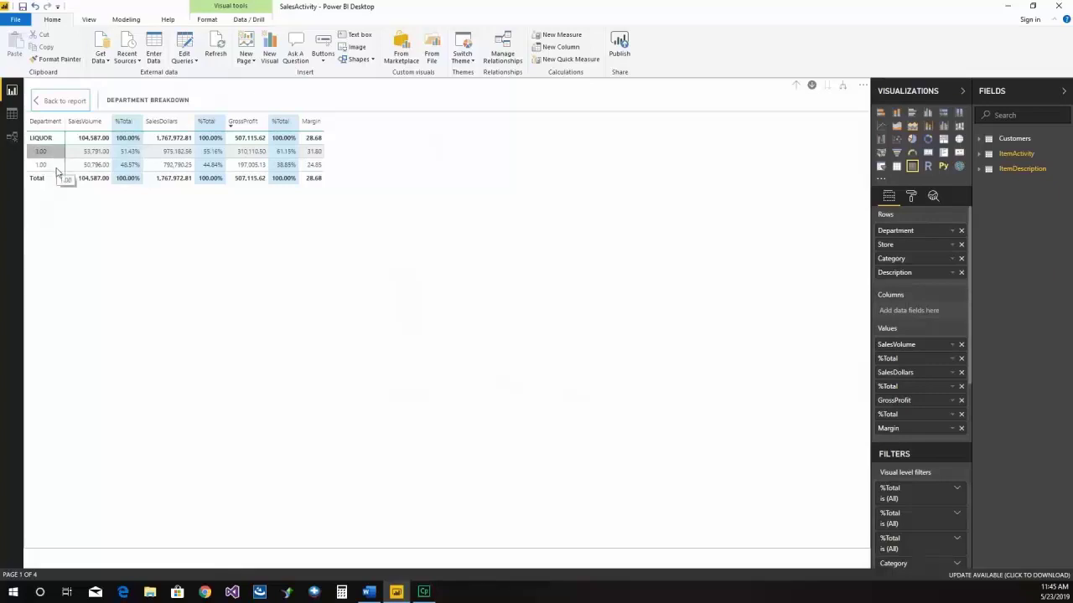
# Drill into store 2.00's liquor categories, examine the BOURBN and VODKA items in turn, and drill back up to the category level.
pyautogui.click(59, 153)
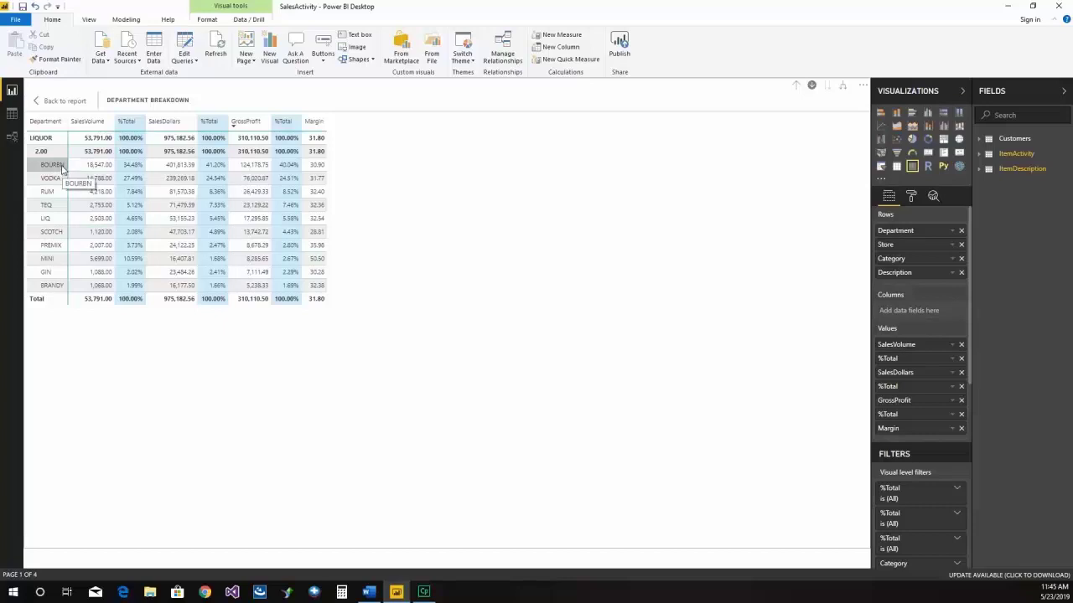
pyautogui.click(61, 167)
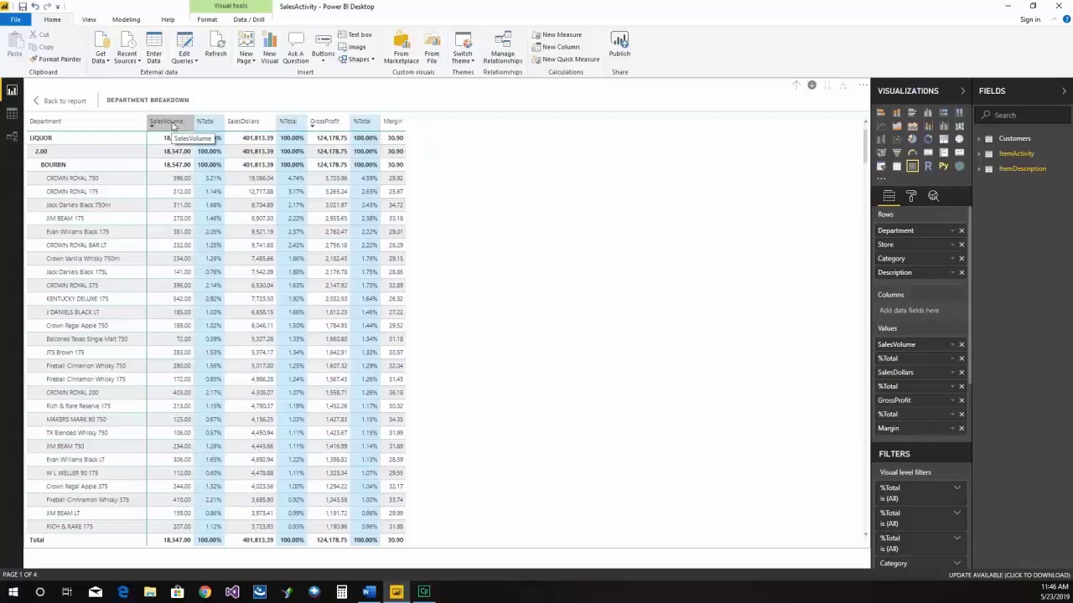
pyautogui.click(797, 87)
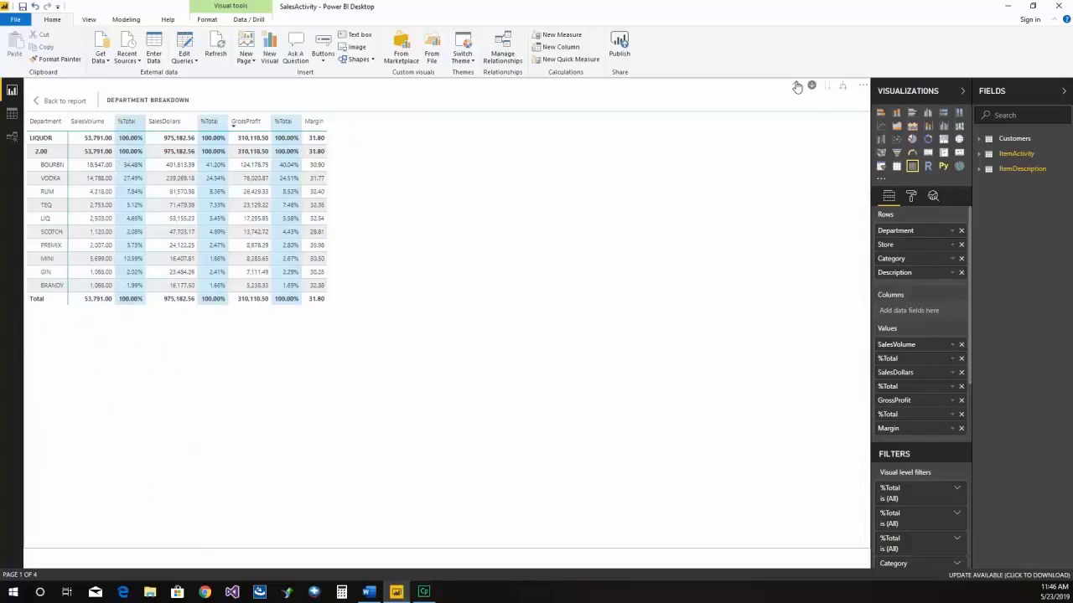
pyautogui.click(48, 180)
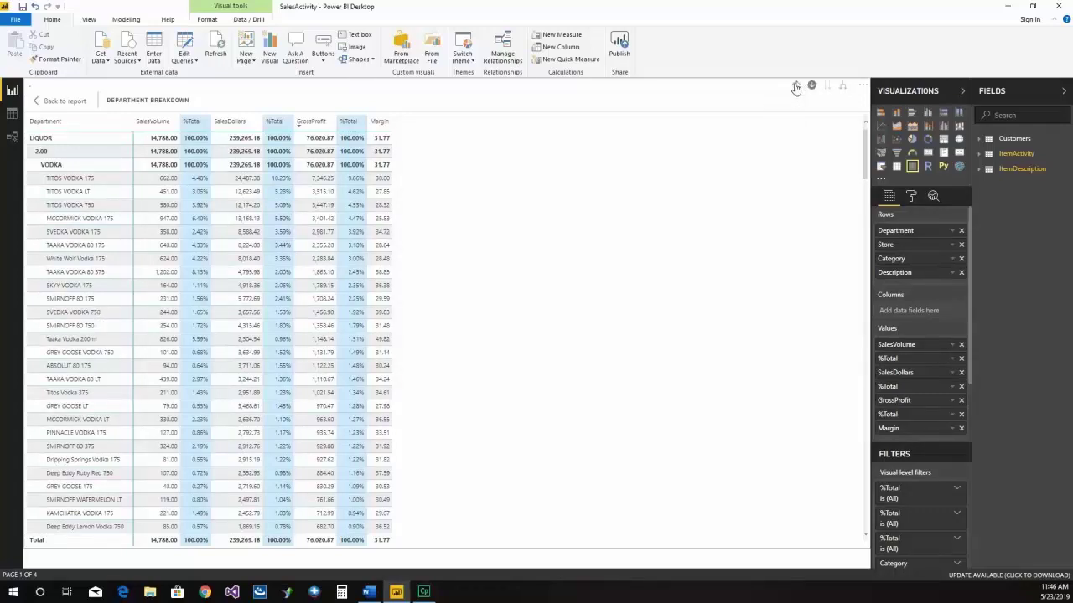
pyautogui.click(796, 89)
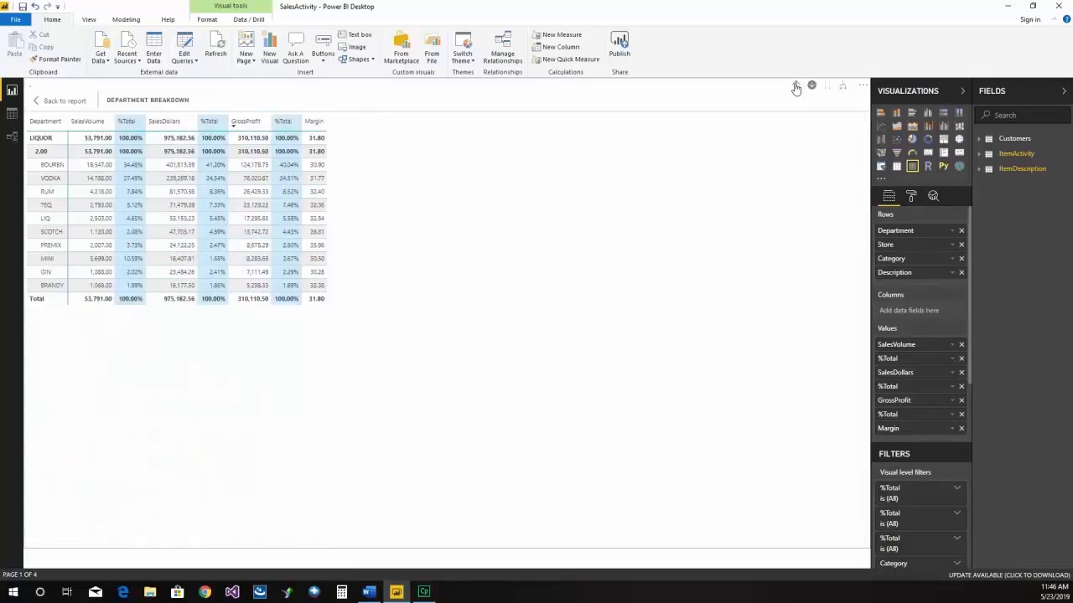
# Drill the Department Breakdown up to the LIQUOR store level and down into store 1.00's categories.
pyautogui.click(796, 89)
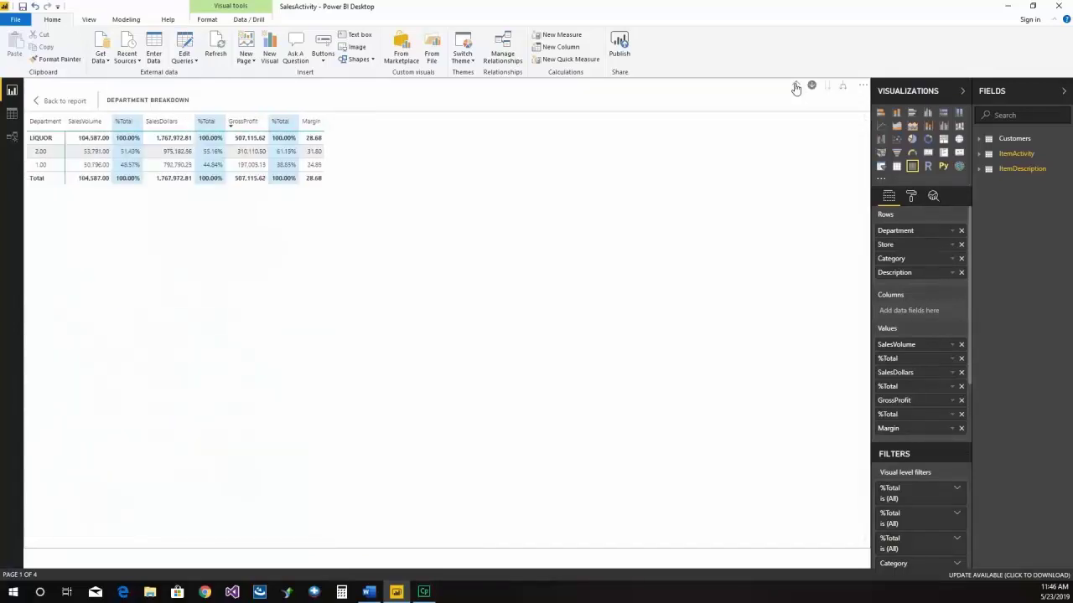
pyautogui.click(59, 168)
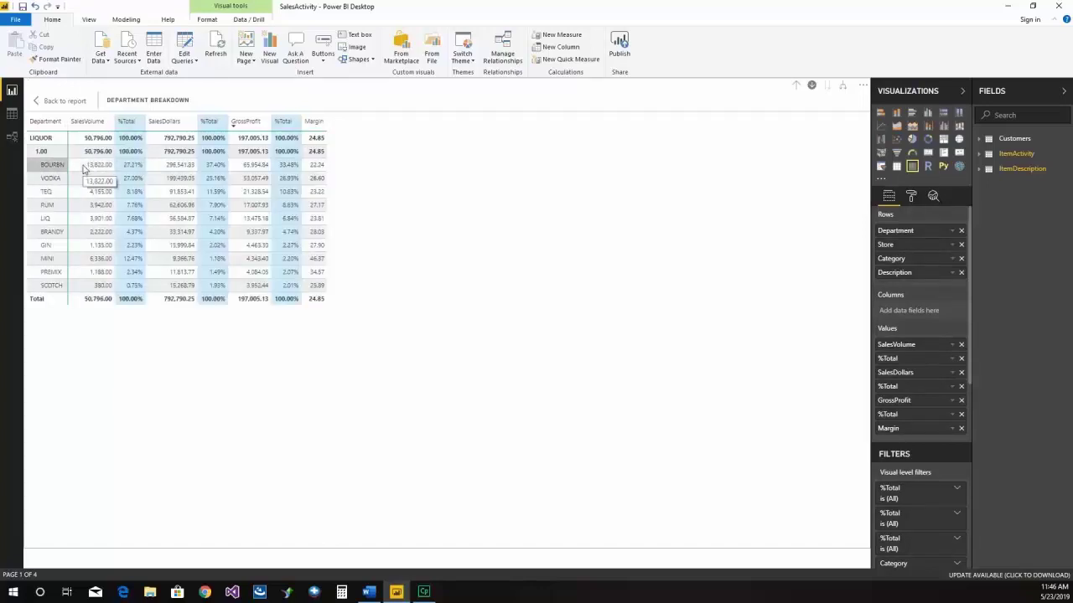
# Drill into the BOURBN items of store 1.00 and drill the Department Breakdown back up to the department level.
pyautogui.click(62, 166)
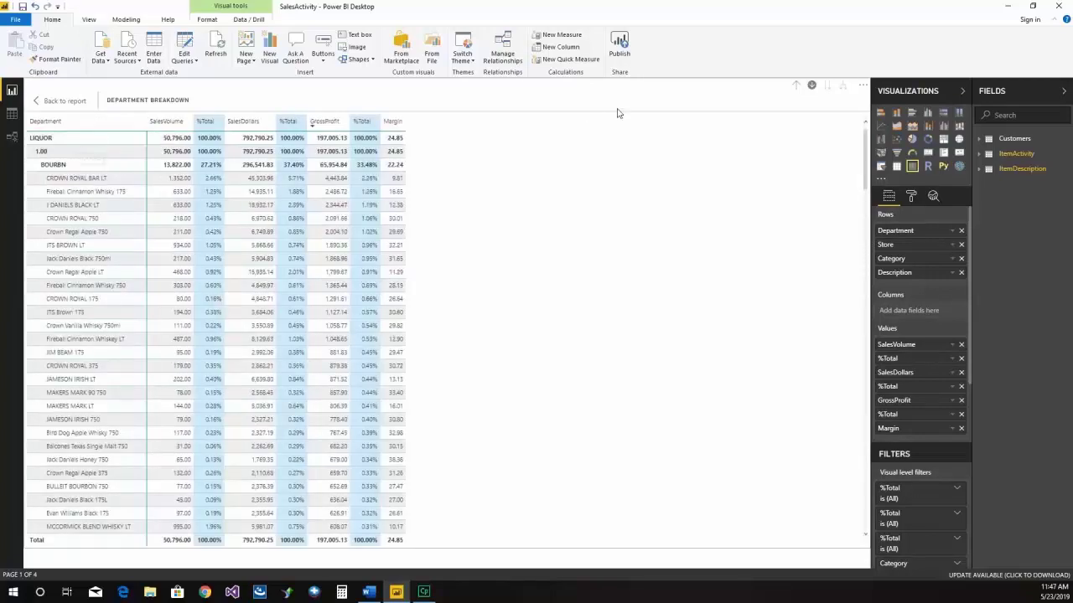
pyautogui.click(796, 87)
pyautogui.click(796, 87)
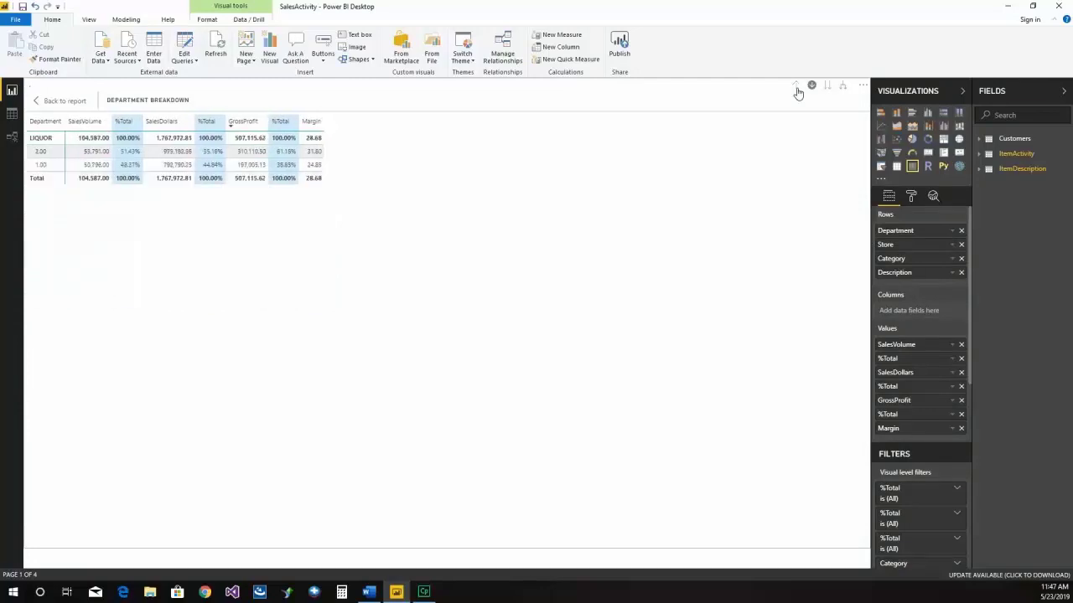
pyautogui.click(796, 87)
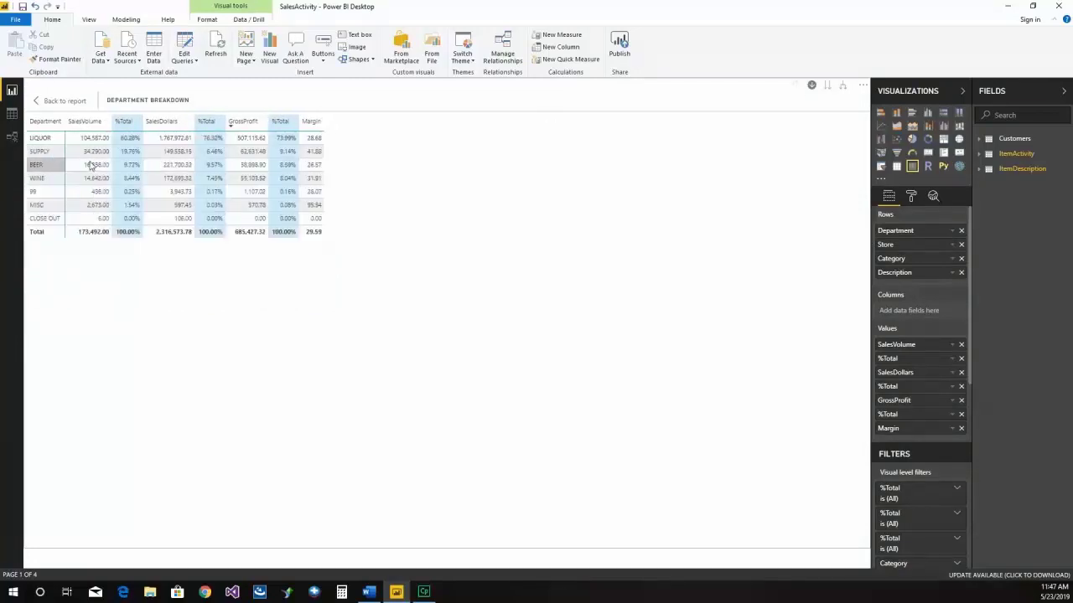
# Drill through the BEER department to store 2.00's USA items, return to the report and drill the Department Breakdown back up.
pyautogui.click(61, 166)
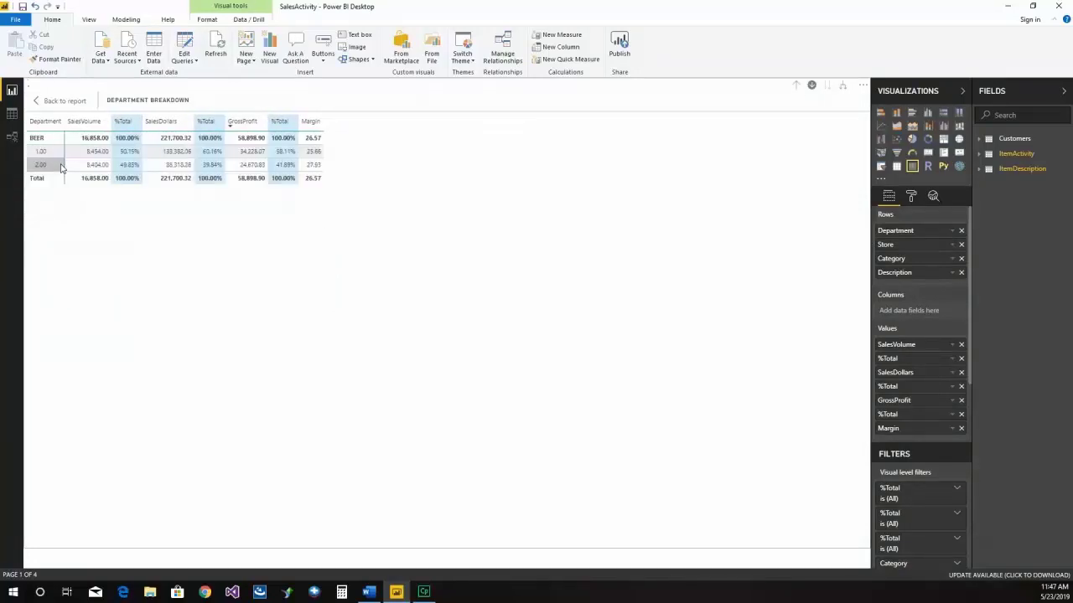
pyautogui.click(59, 170)
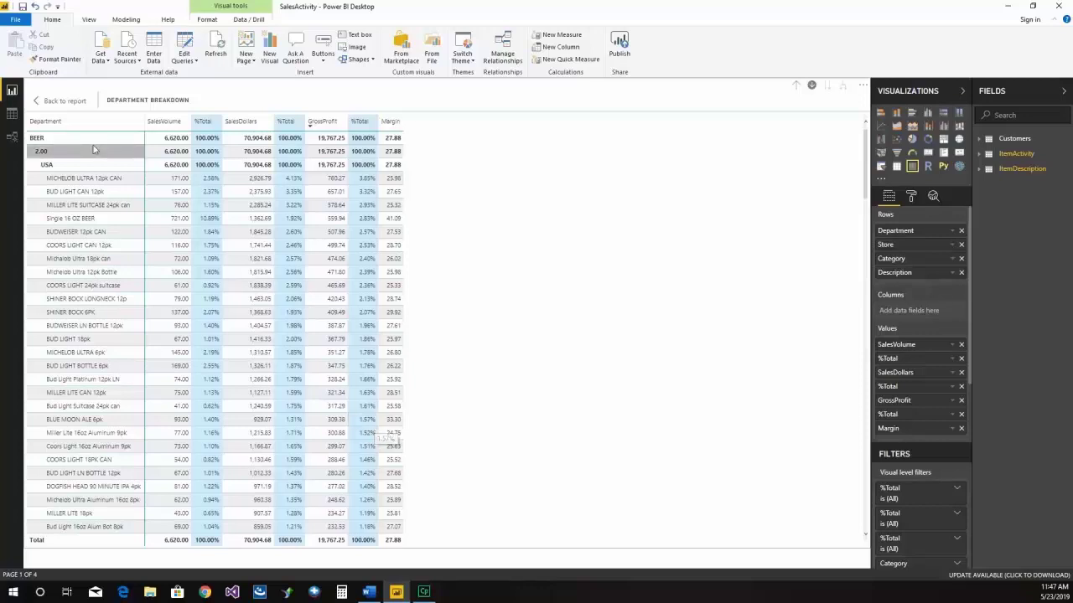
pyautogui.click(57, 100)
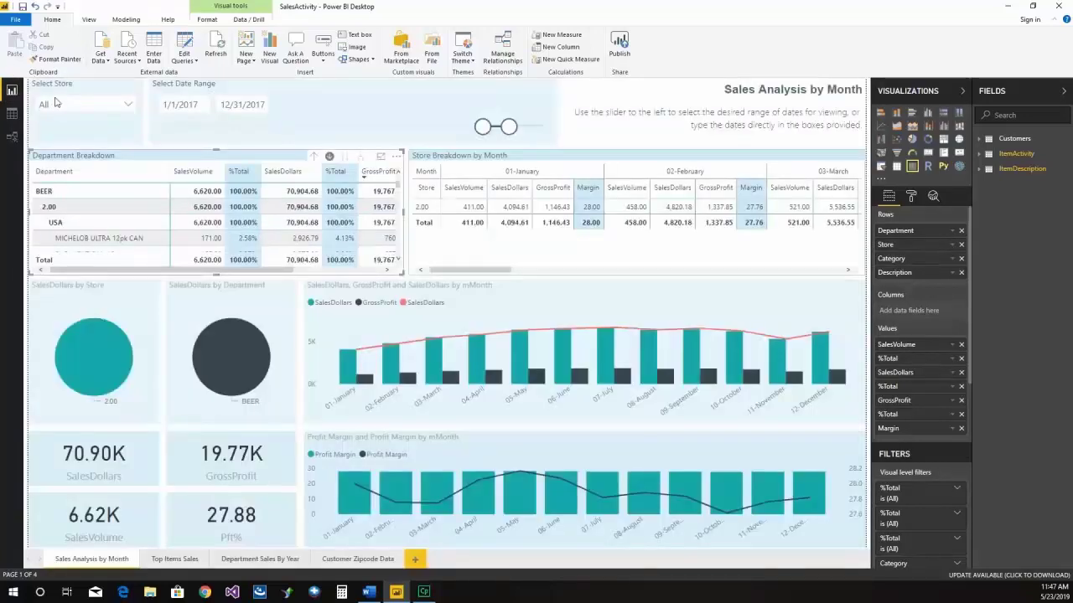
pyautogui.click(314, 158)
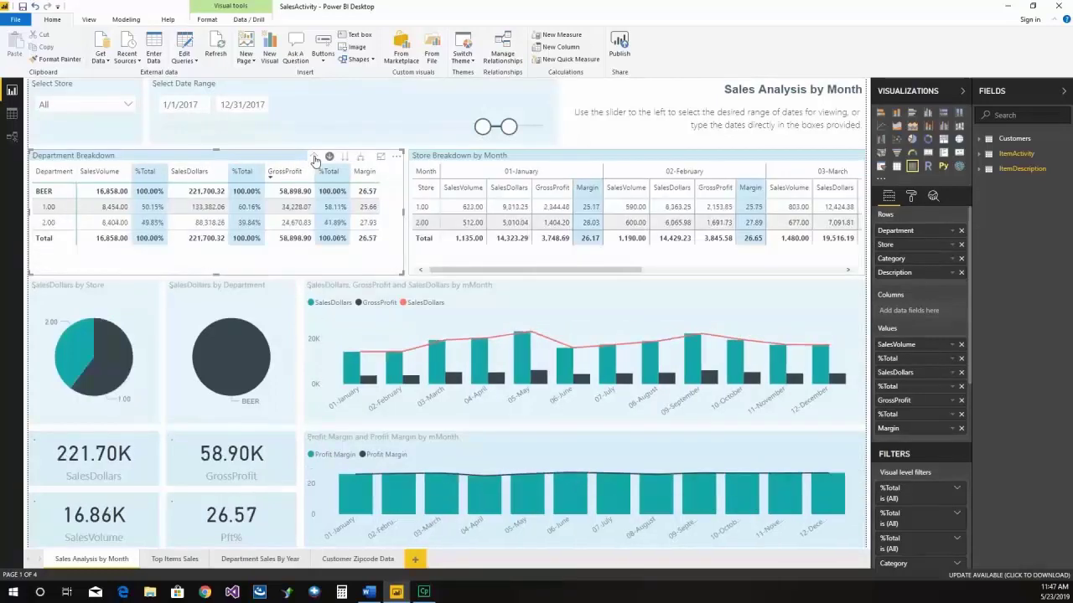
pyautogui.click(315, 158)
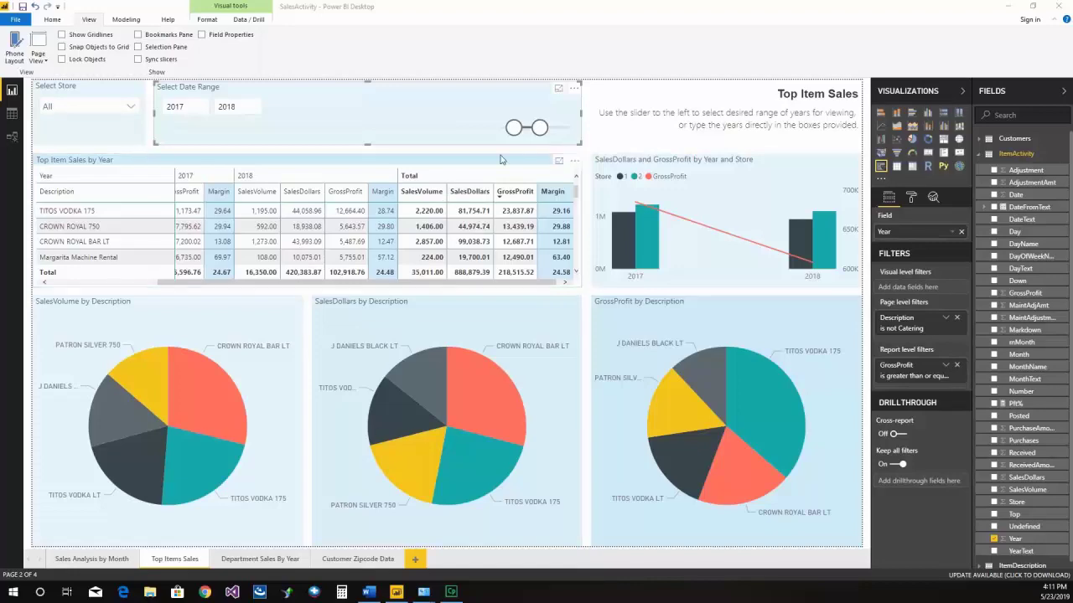
# Enlarge the Top Item Sales by Year table in focus mode and filter it to the top 50 descriptions by GrossProfit.
pyautogui.click(557, 164)
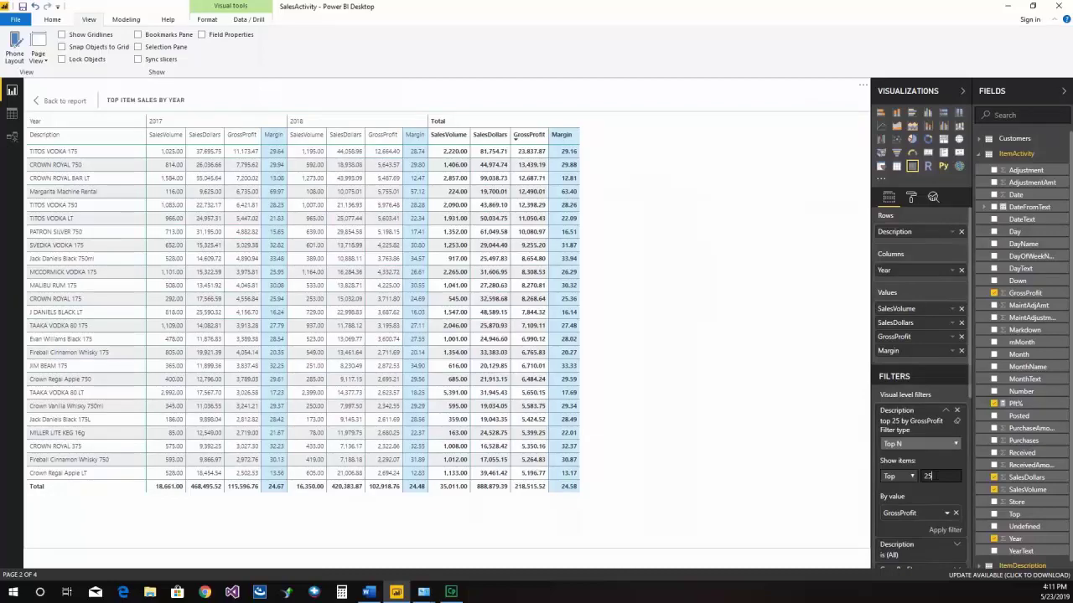
pyautogui.press('BackSpace')
pyautogui.press('BackSpace')
pyautogui.write('5')
pyautogui.click(953, 529)
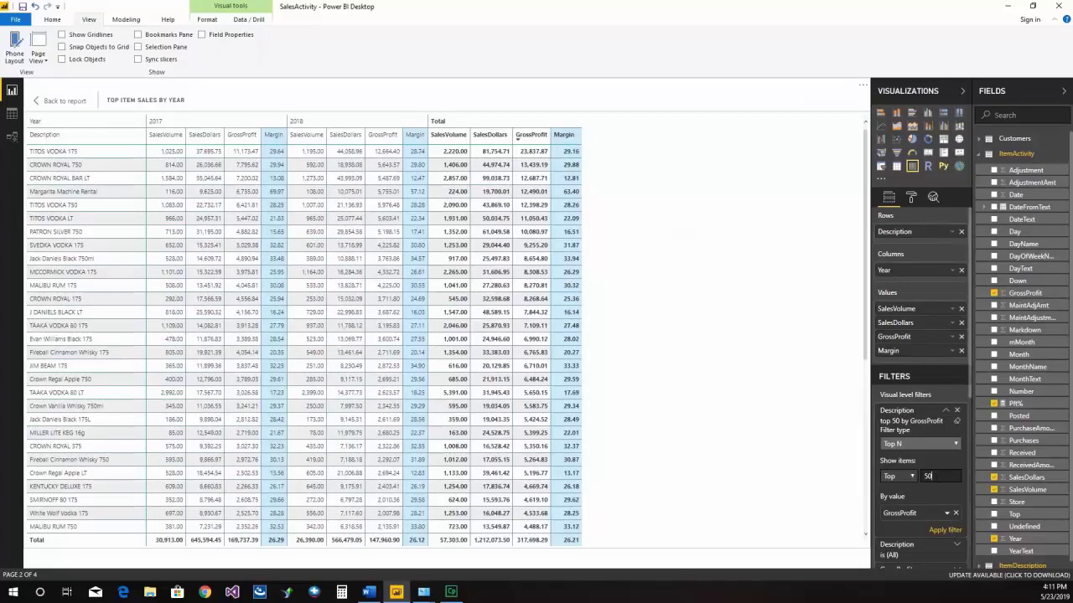
# Apply a Top N filter of 10 to the table's descriptions, and restore the filter to the top 25.
pyautogui.write('10')
pyautogui.click(942, 529)
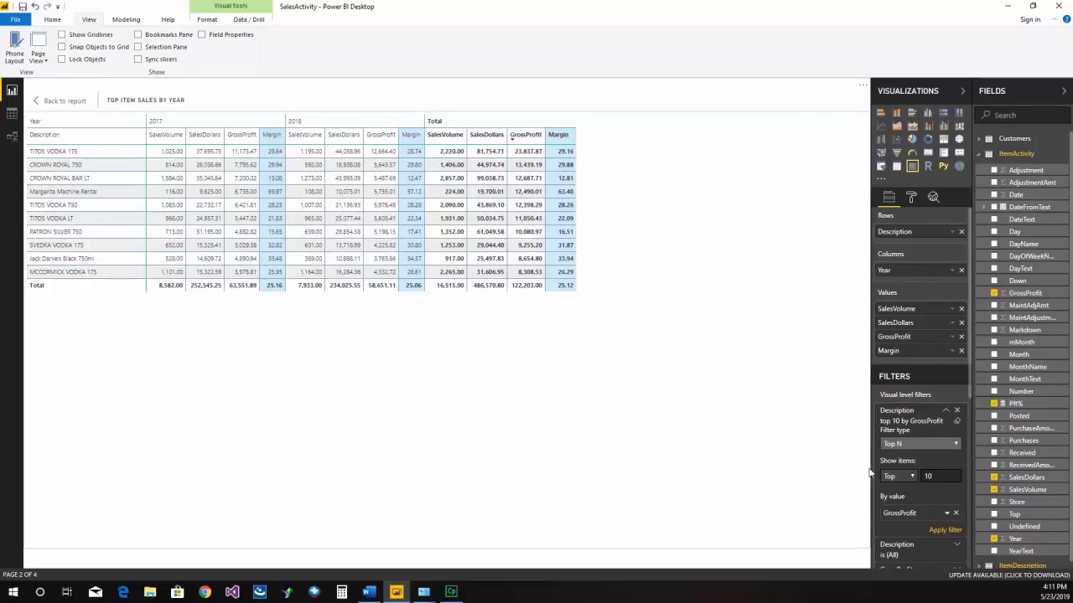
pyautogui.doubleClick(938, 474)
pyautogui.write('25')
pyautogui.click(947, 531)
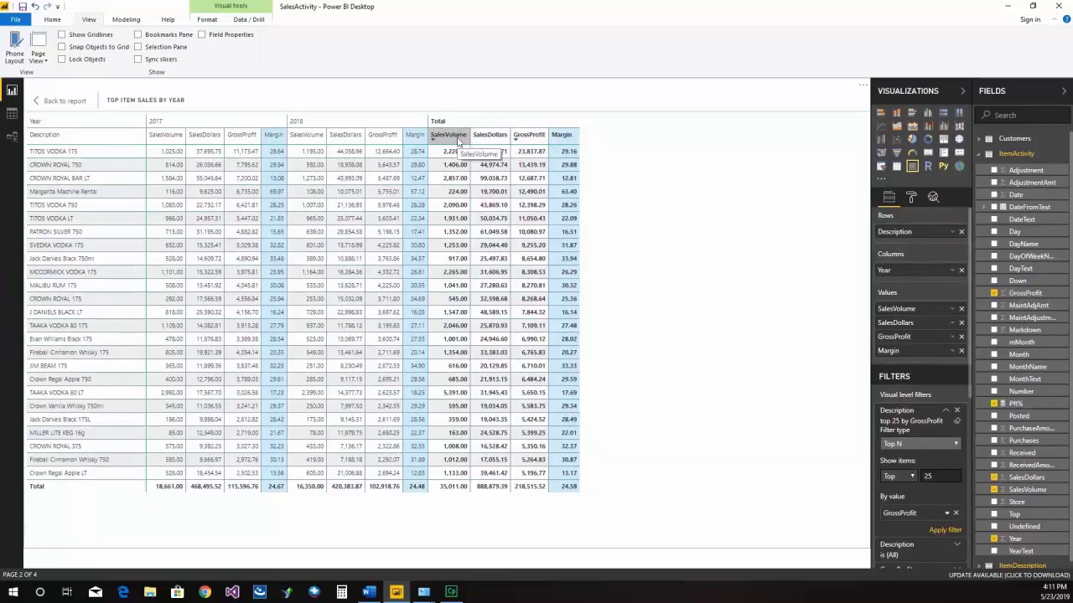
# Open the CSV export for the Top Item Sales by Year data, cancel the save and return to the report page.
pyautogui.click(863, 86)
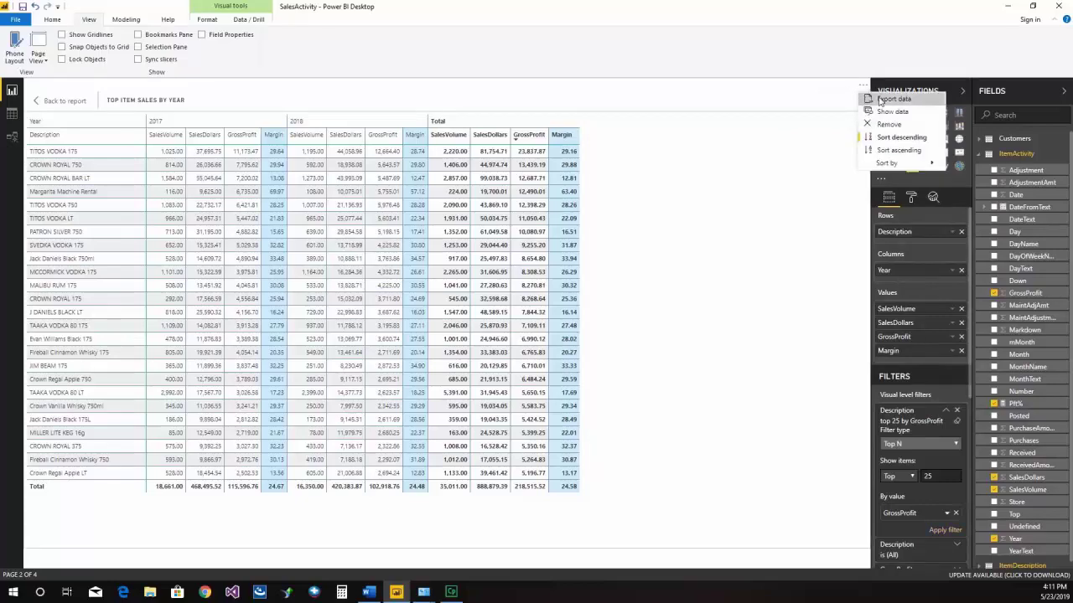
pyautogui.click(884, 99)
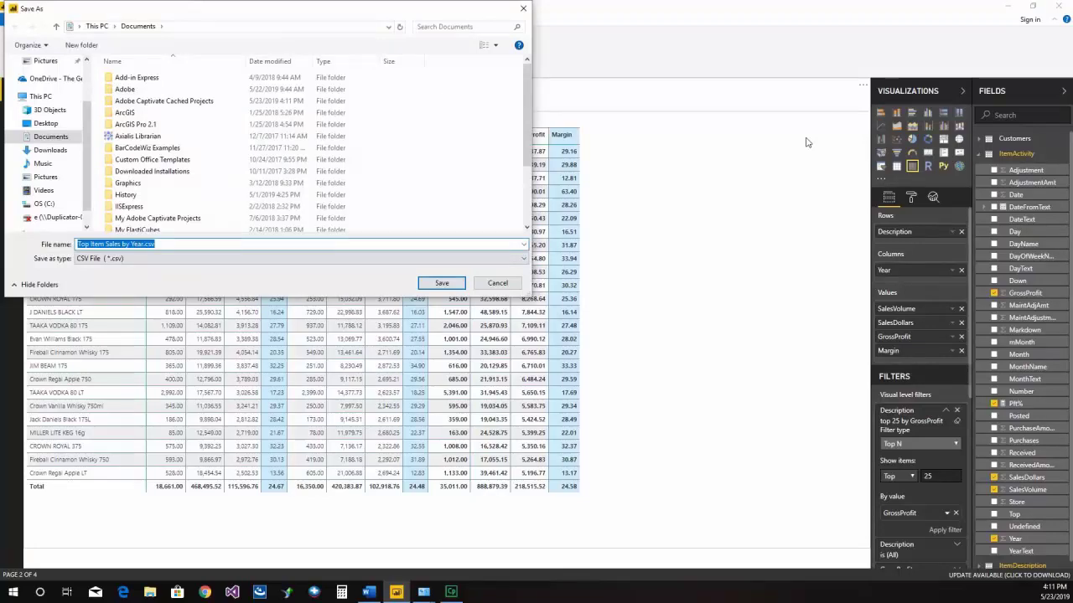
pyautogui.click(496, 282)
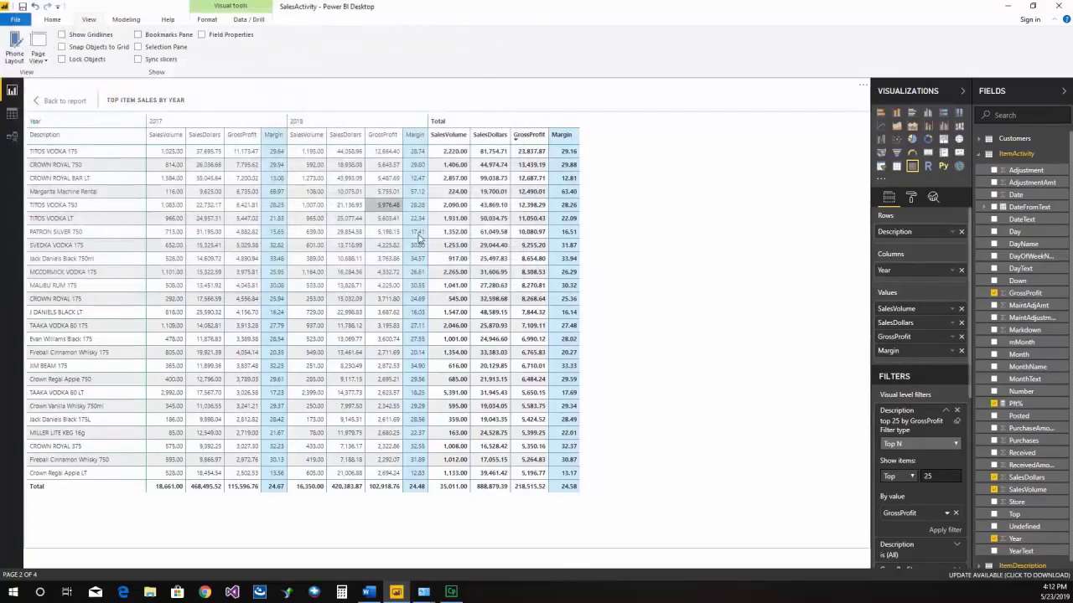
pyautogui.click(47, 104)
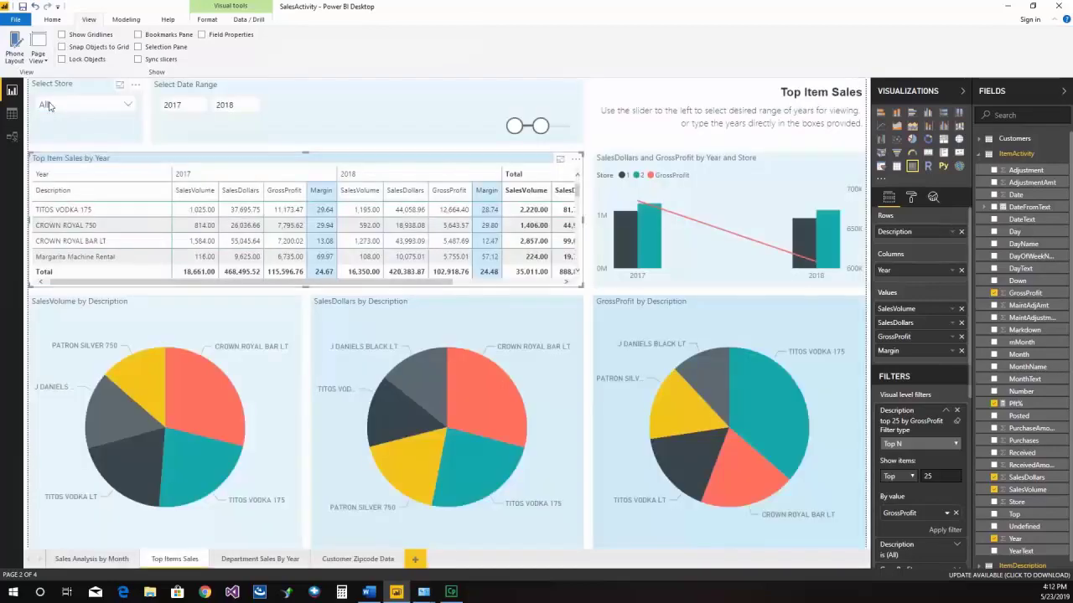
# Filter the Top Item Sales page to store 1.00 and examine the largest slices of the SalesVolume, SalesDollars and GrossProfit pies.
pyautogui.click(128, 105)
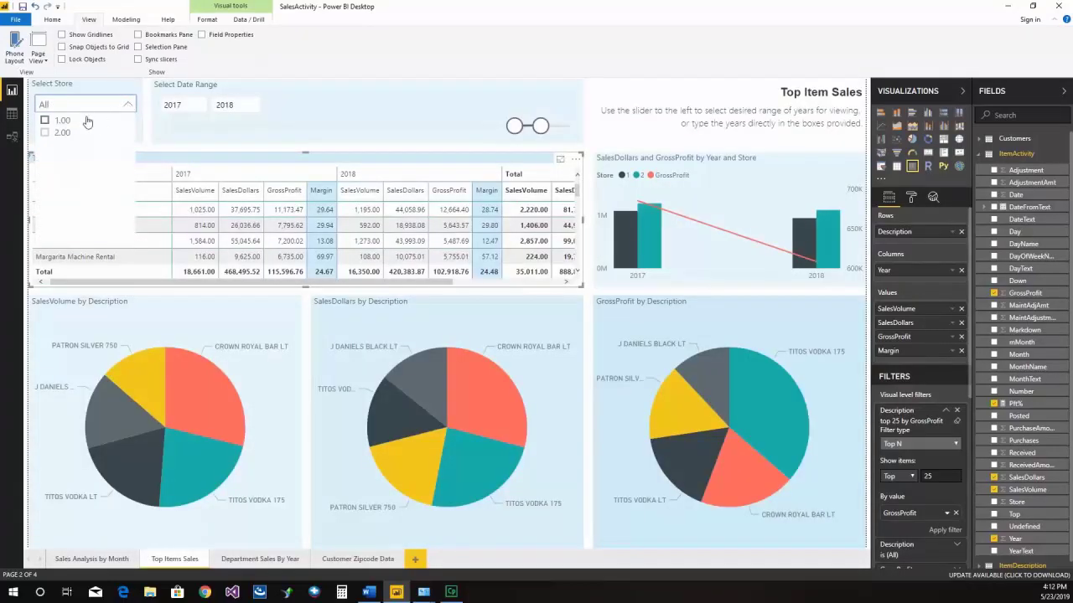
pyautogui.click(52, 122)
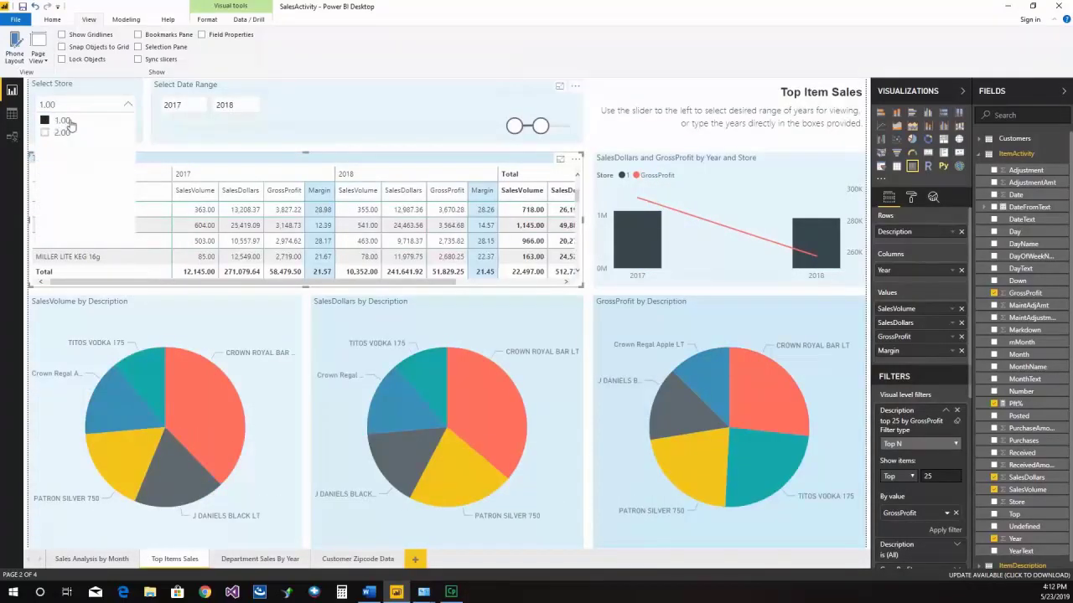
pyautogui.click(127, 103)
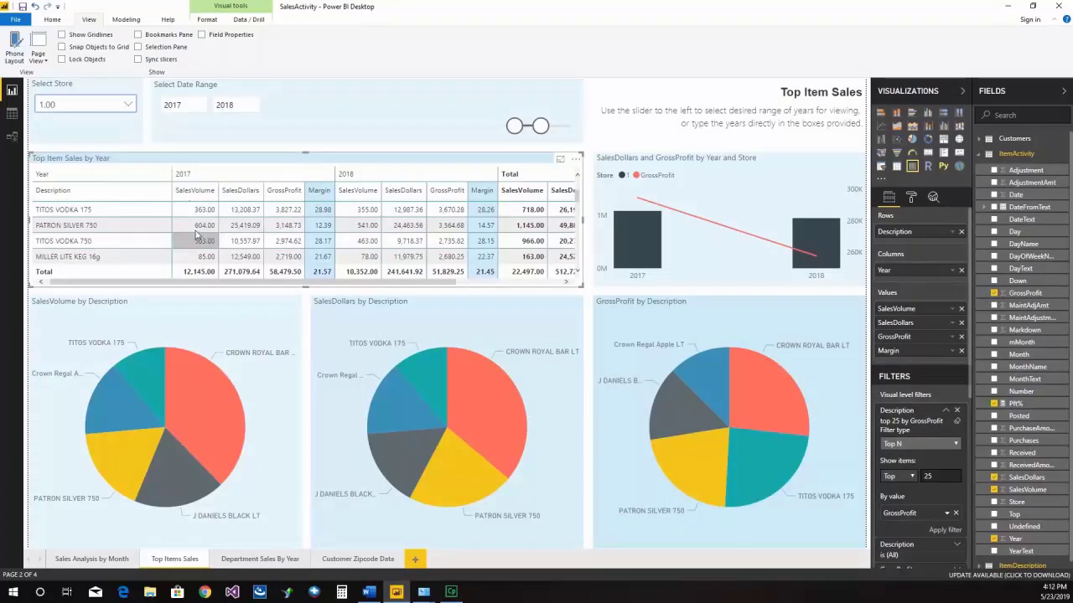
pyautogui.moveTo(199, 402)
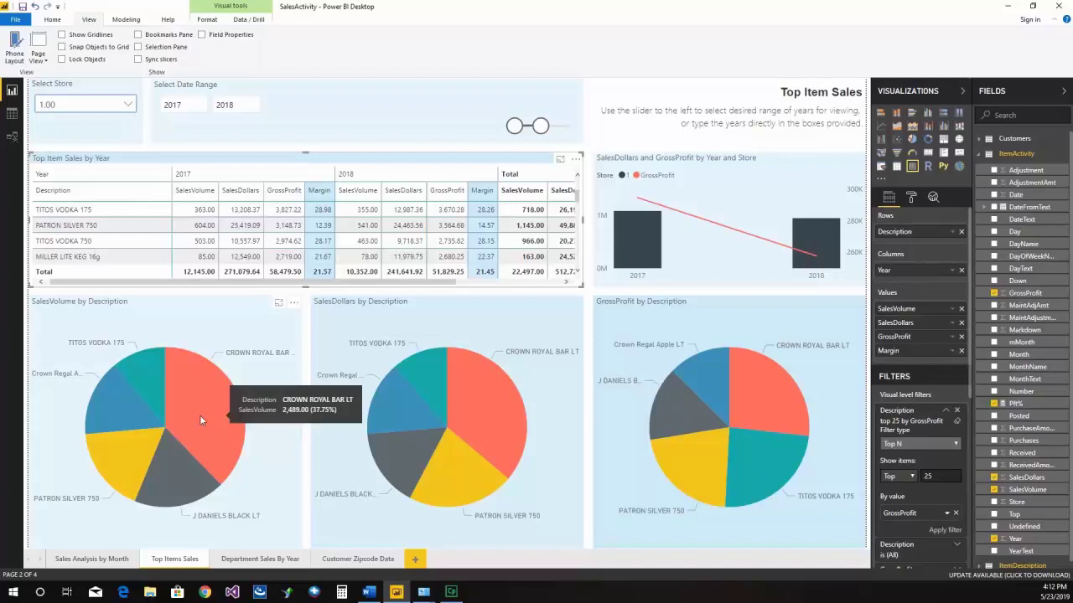
pyautogui.moveTo(462, 407)
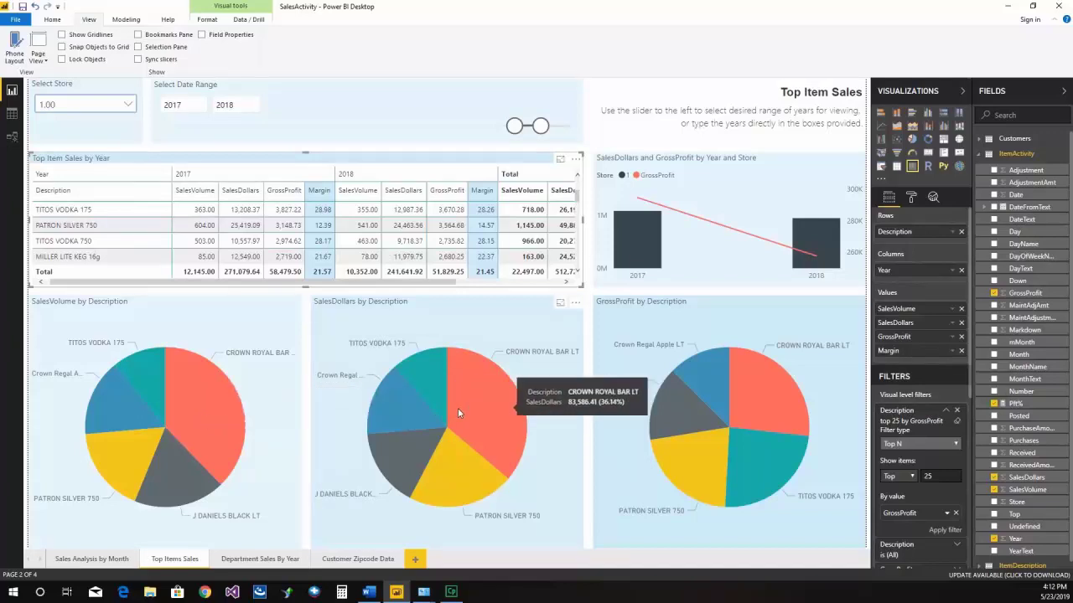
pyautogui.moveTo(760, 413)
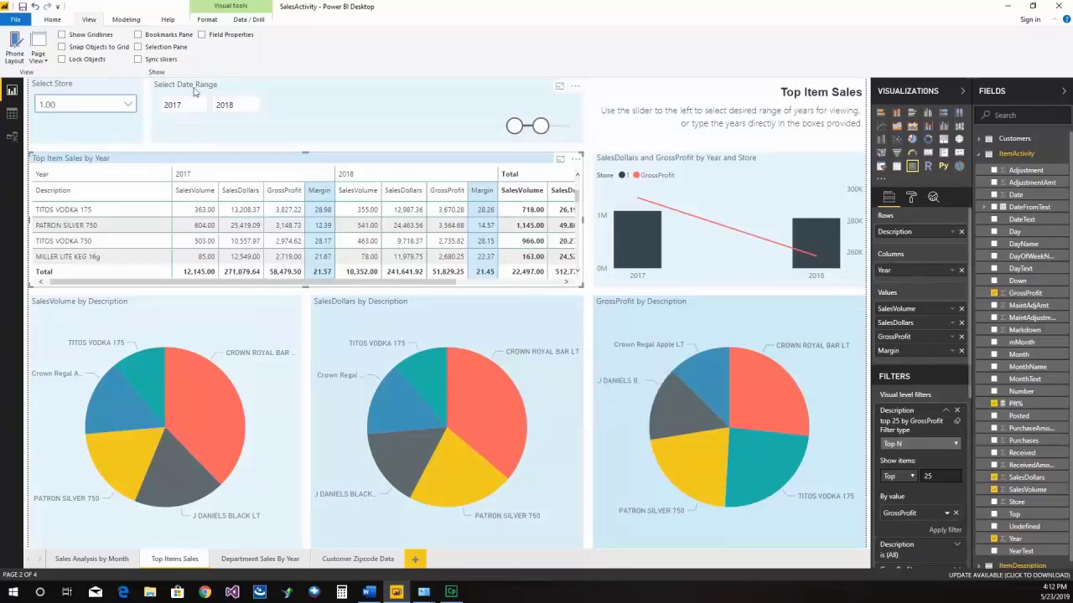
# Switch the store filter to 2.00 and examine the leading items in the SalesDollars and GrossProfit pies.
pyautogui.click(130, 104)
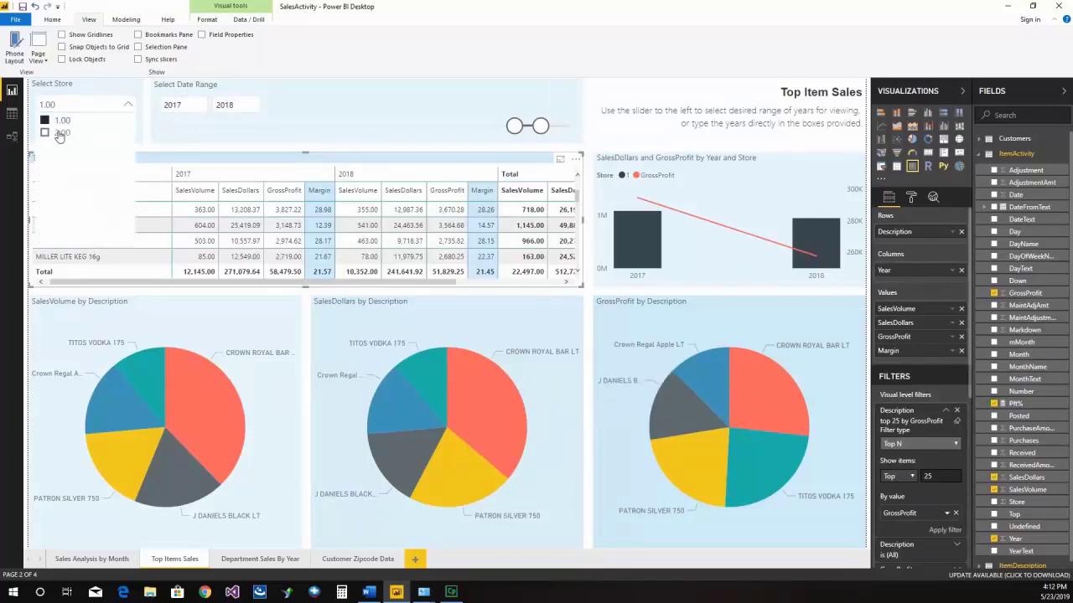
pyautogui.click(58, 133)
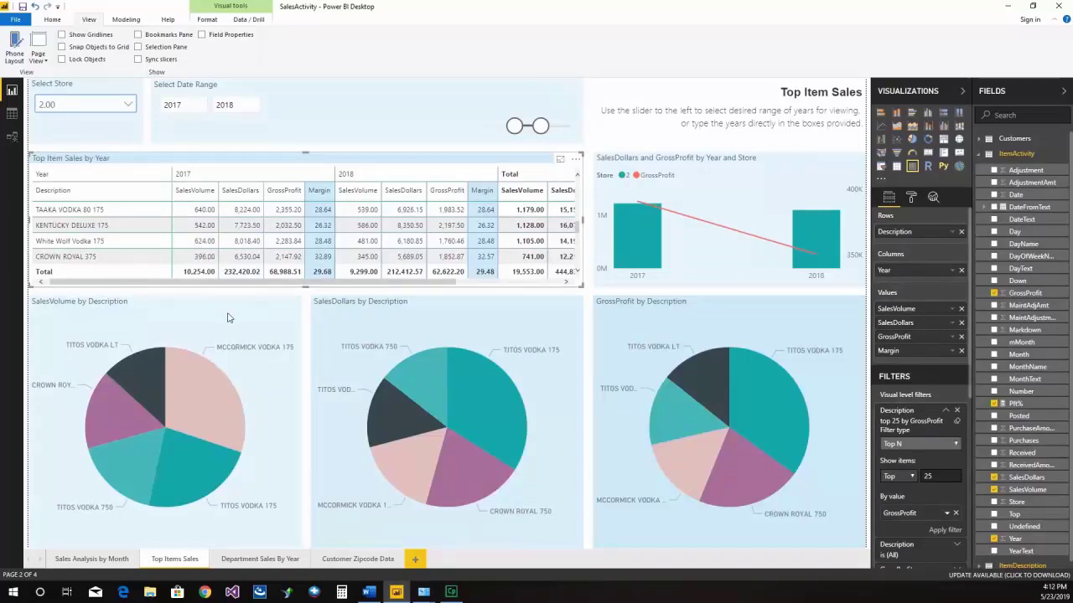
pyautogui.moveTo(455, 389)
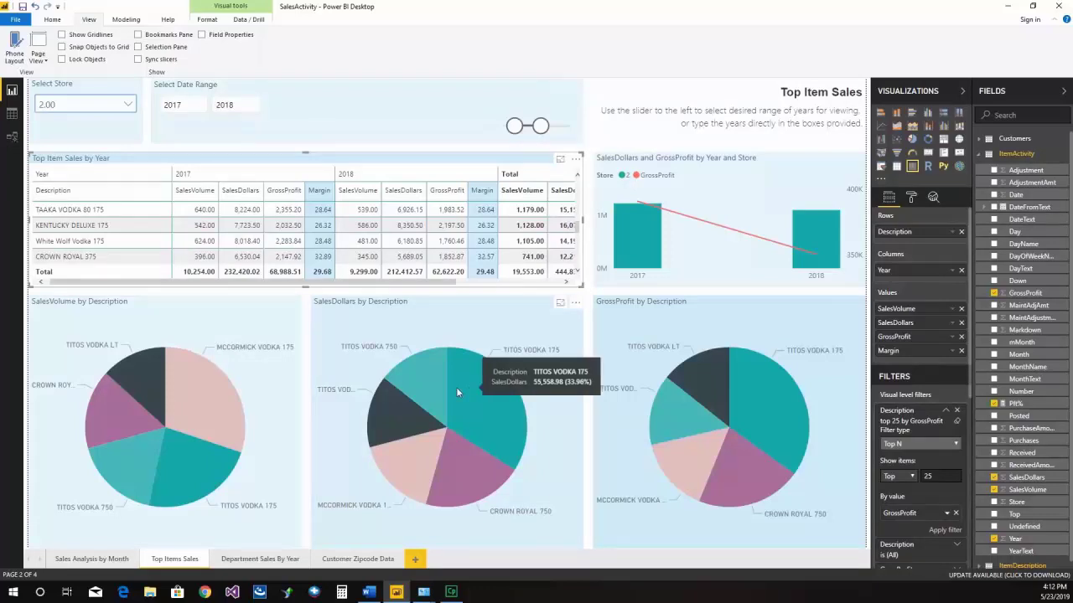
pyautogui.moveTo(766, 414)
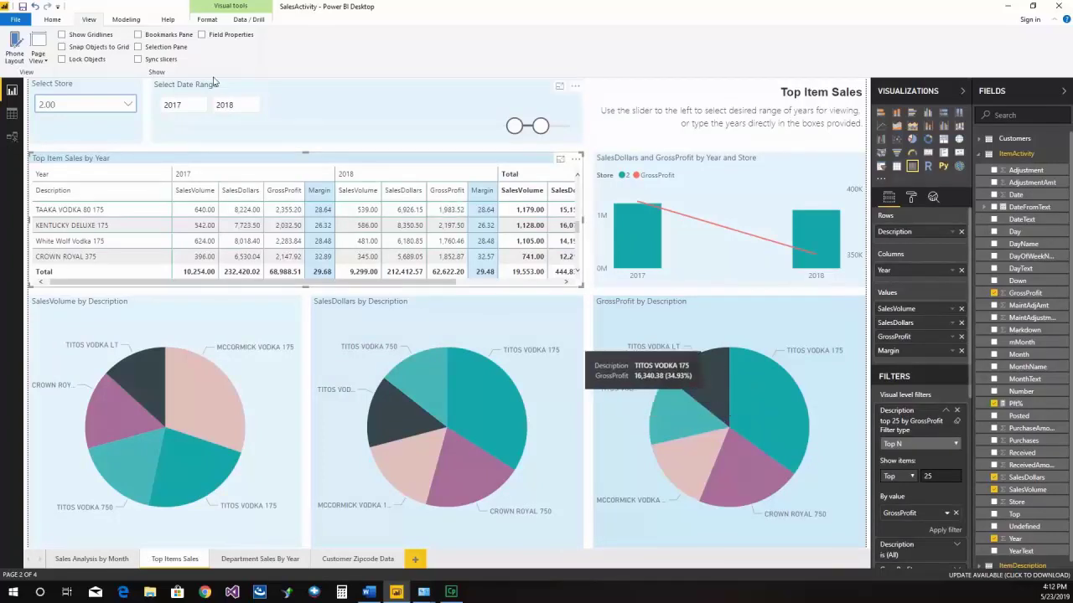
# Clear the store 2.00 selection so the page covers all stores.
pyautogui.click(129, 105)
pyautogui.click(62, 132)
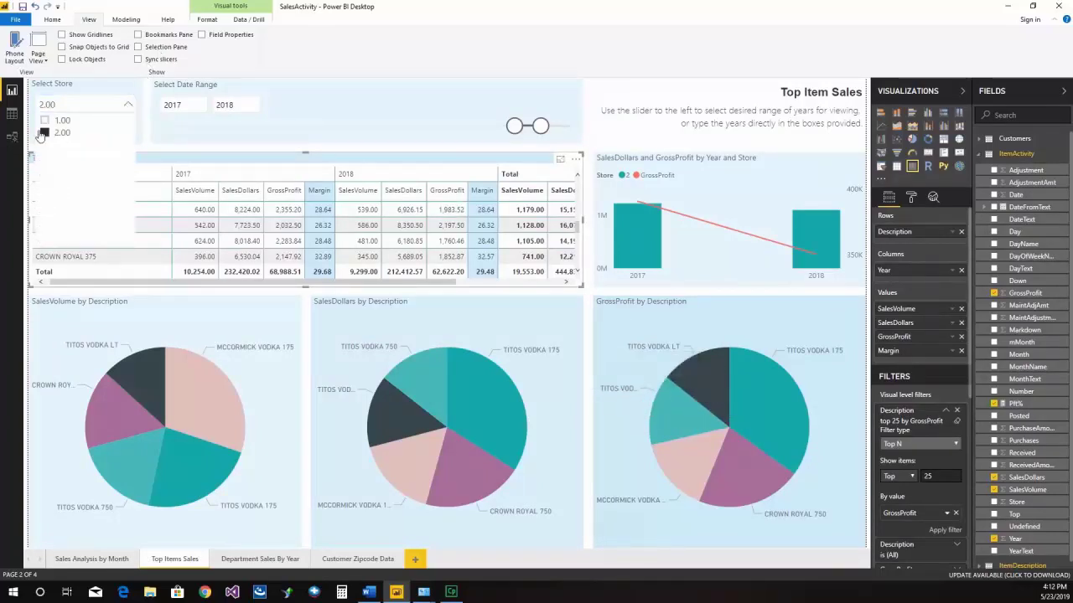
pyautogui.click(128, 105)
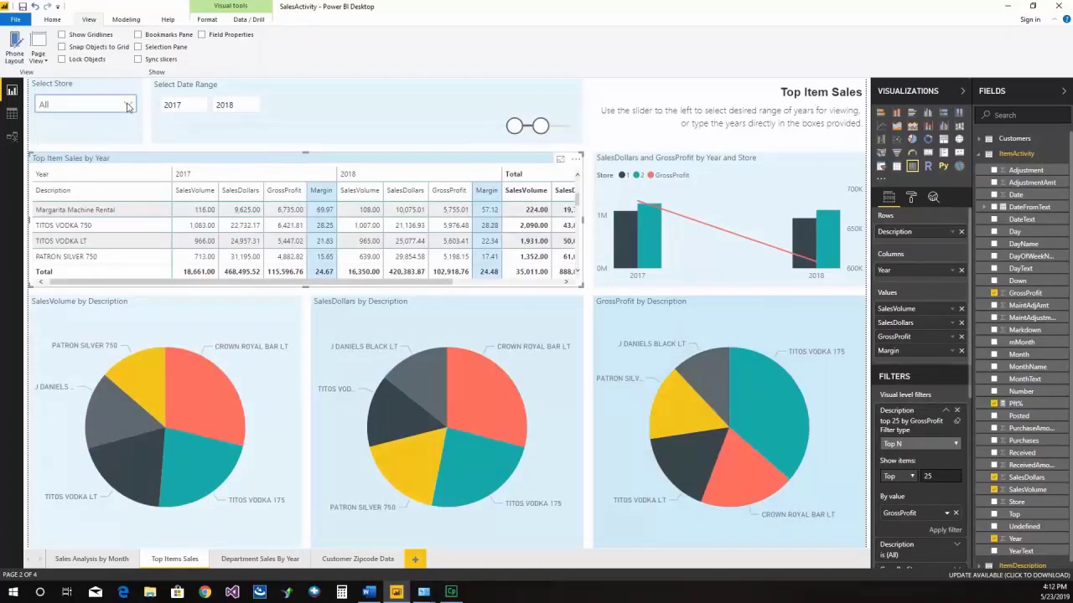
# Cross-highlight the page by store 1's and then store 2's 2017 sales column, and review the top rows of the item table.
pyautogui.click(621, 239)
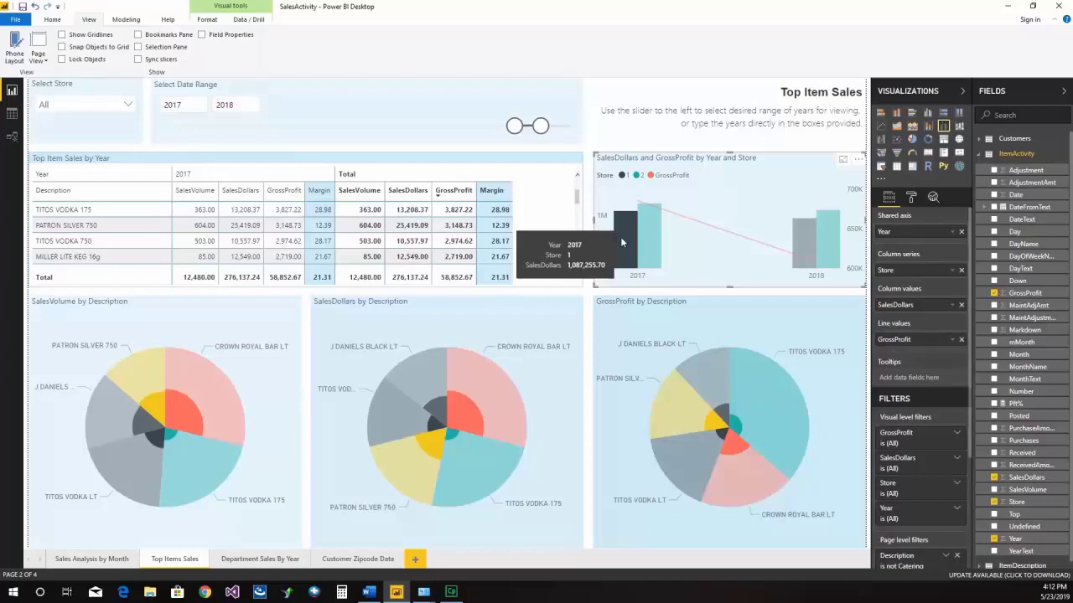
pyautogui.click(651, 239)
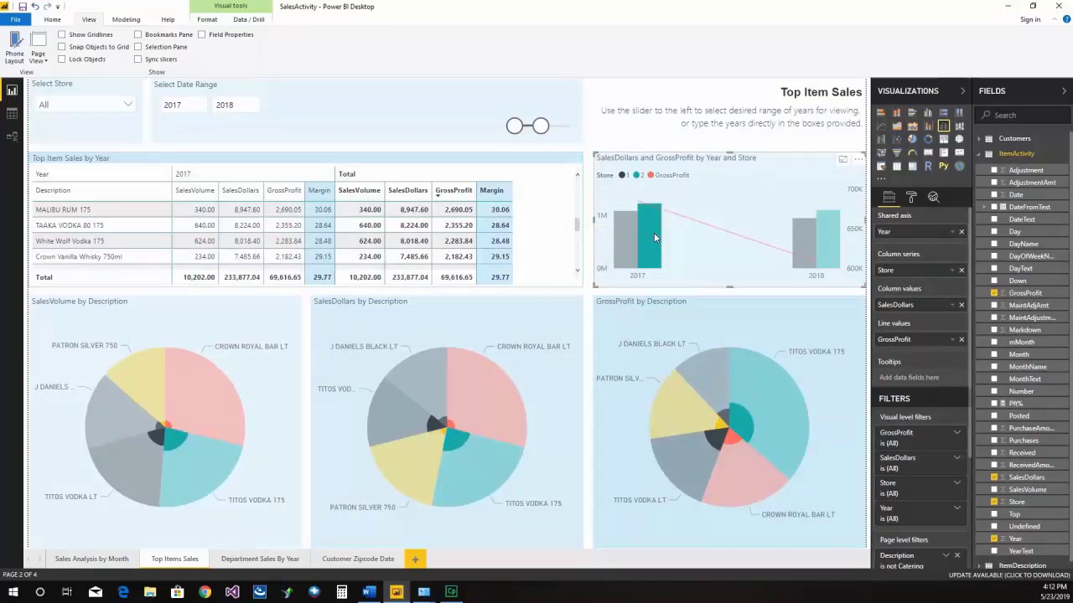
pyautogui.moveTo(577, 226); pyautogui.dragTo(577, 191)
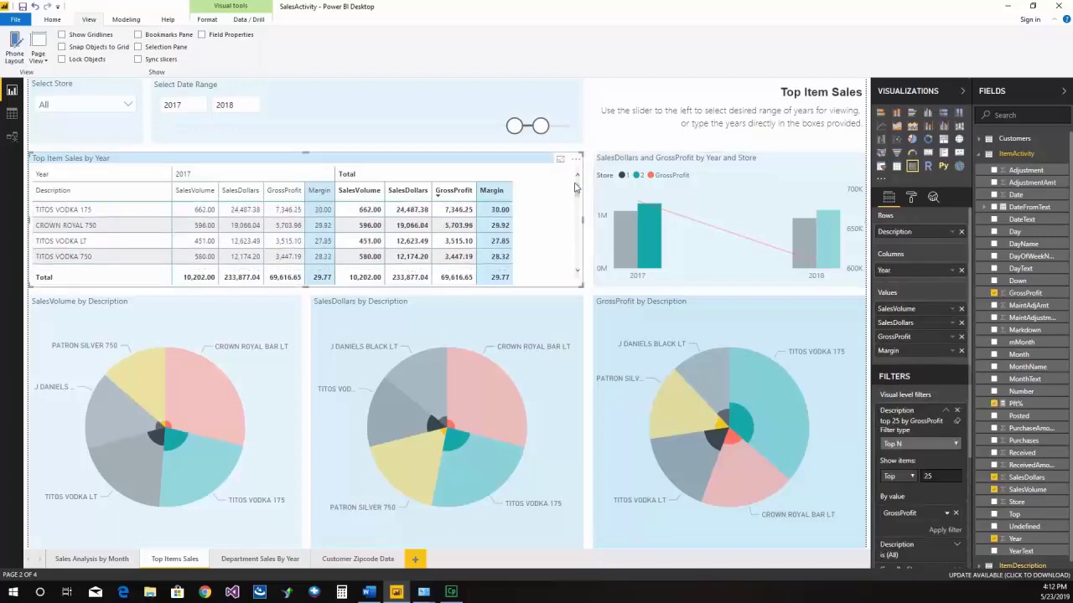
pyautogui.moveTo(632, 237)
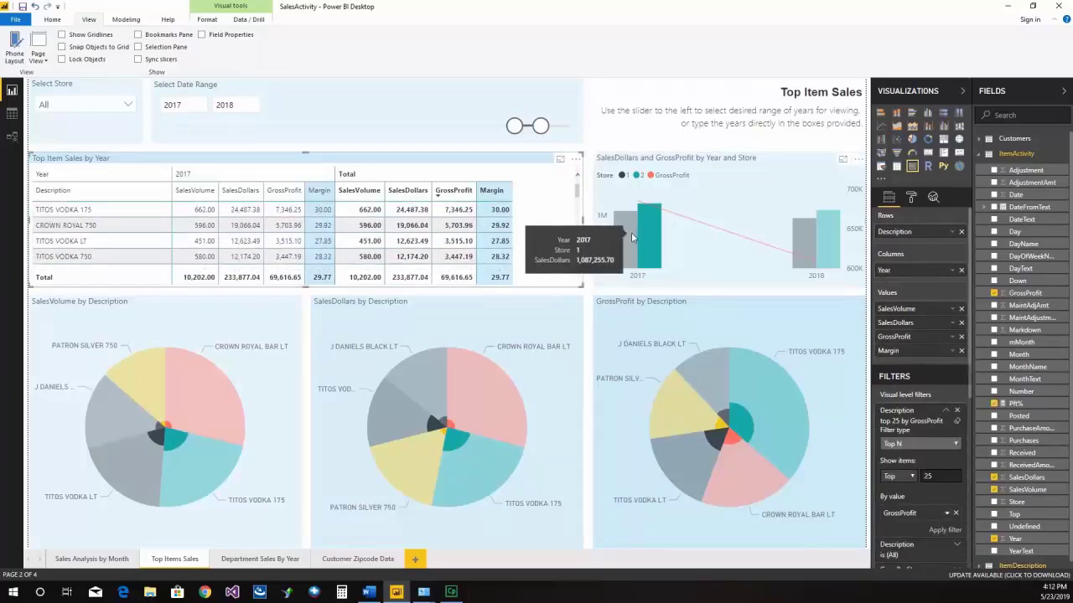
# Cross-highlight the page by store 1's 2018 sales column and review the first rows of the Top Item Sales by Year table.
pyautogui.click(804, 250)
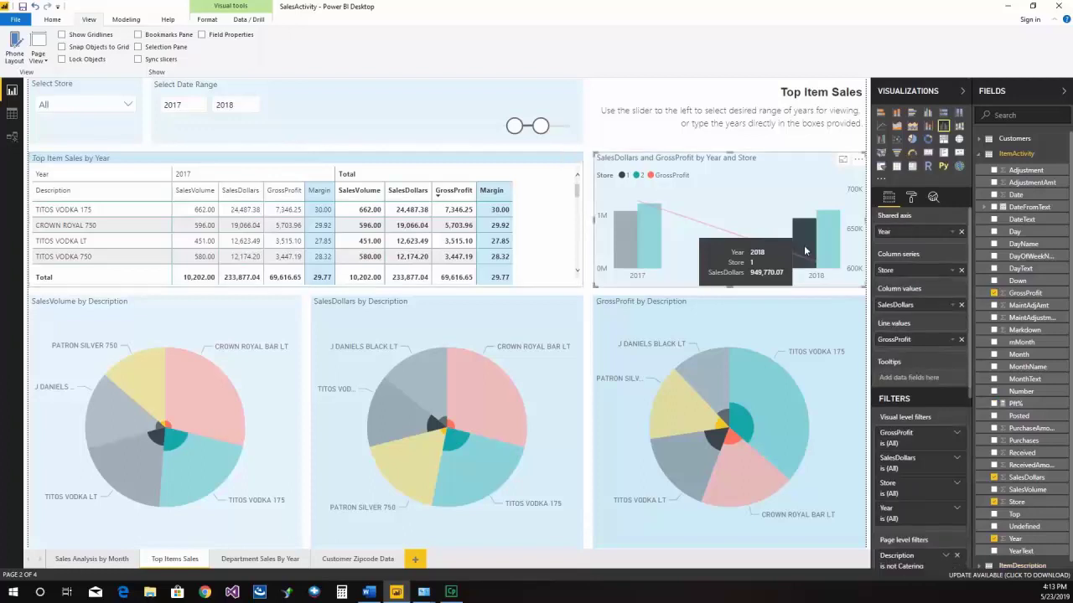
pyautogui.click(805, 250)
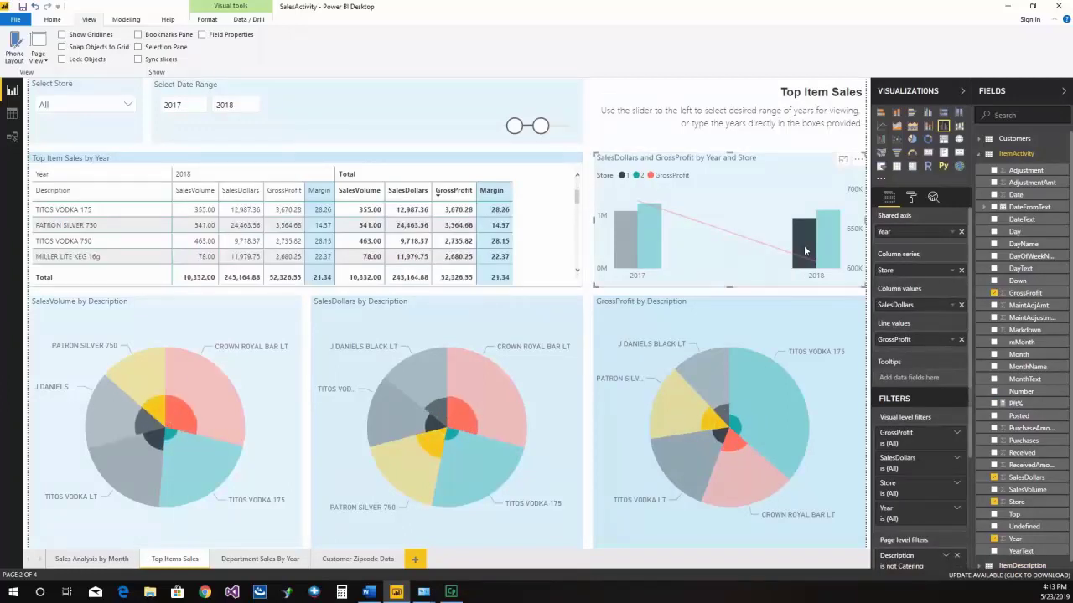
pyautogui.click(577, 174)
pyautogui.click(576, 174)
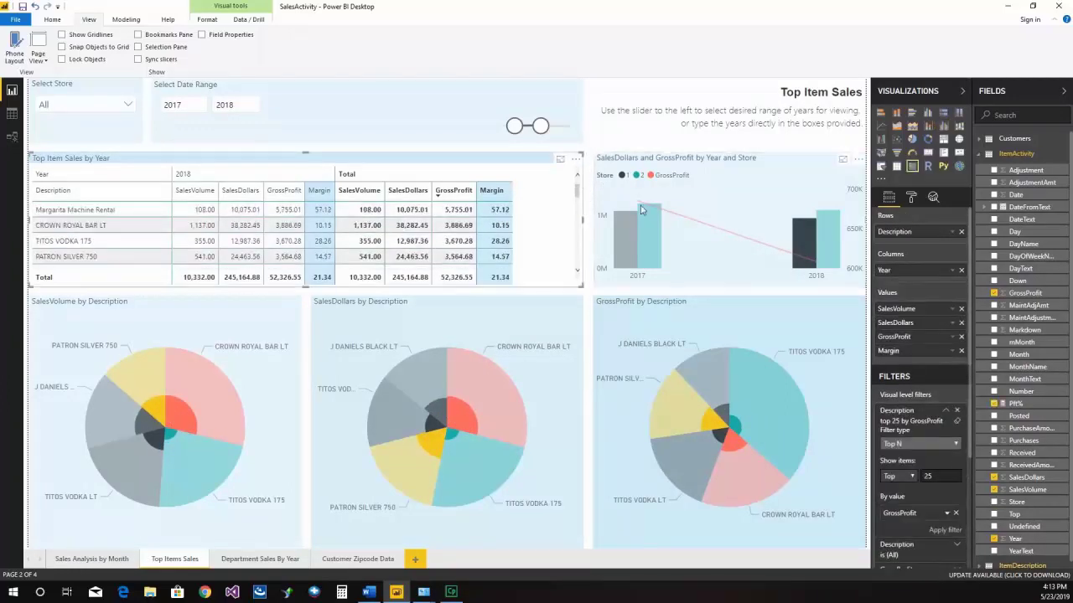
# Cross-highlight the page by store 2's 2018 sales column, review the top items in the table, and clear the highlight.
pyautogui.click(832, 252)
pyautogui.click(578, 186)
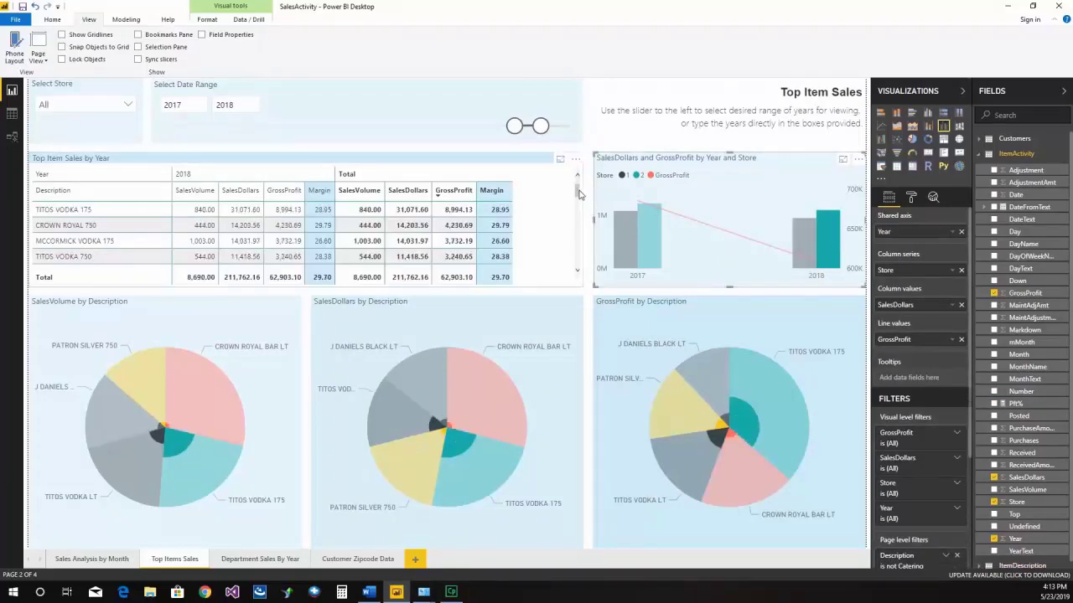
pyautogui.click(639, 195)
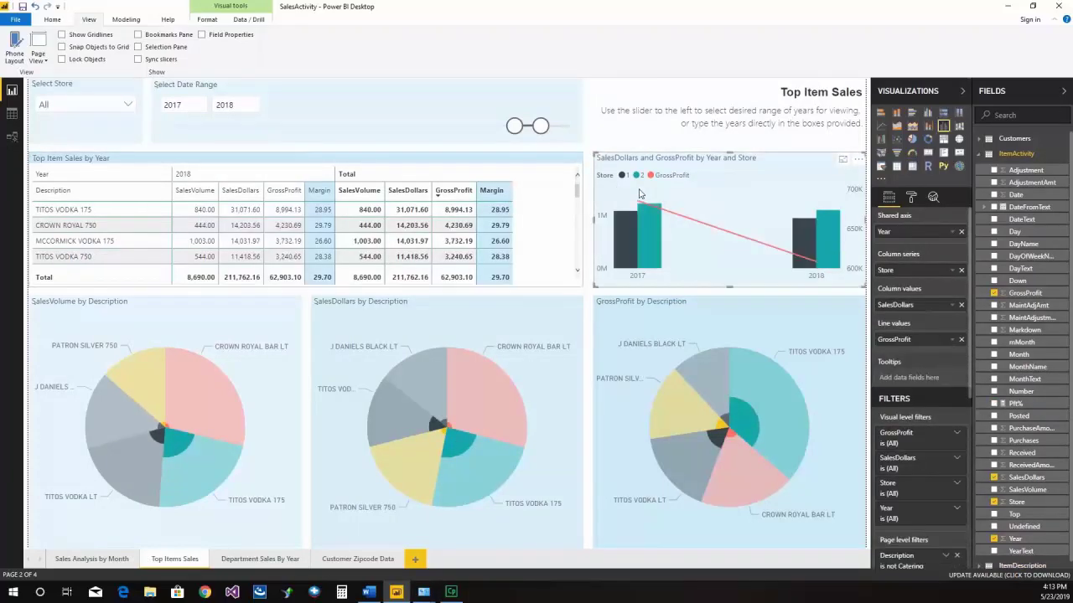
pyautogui.click(825, 241)
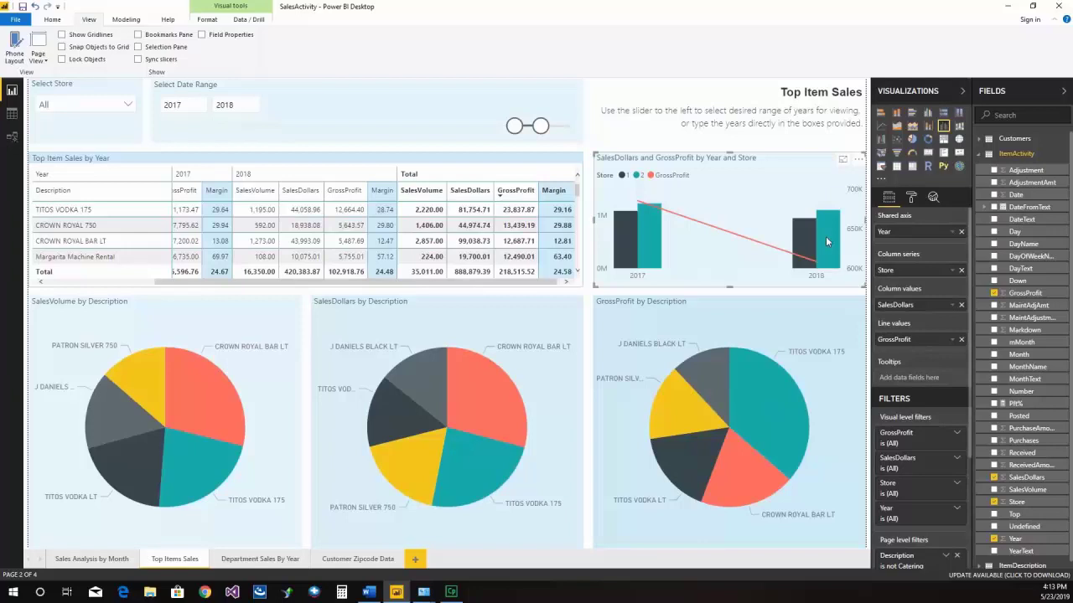
# Extend the date range back to 2009 and examine the SalesDollars and GrossProfit chart enlarged with its underlying data.
pyautogui.moveTo(515, 126); pyautogui.dragTo(318, 130)
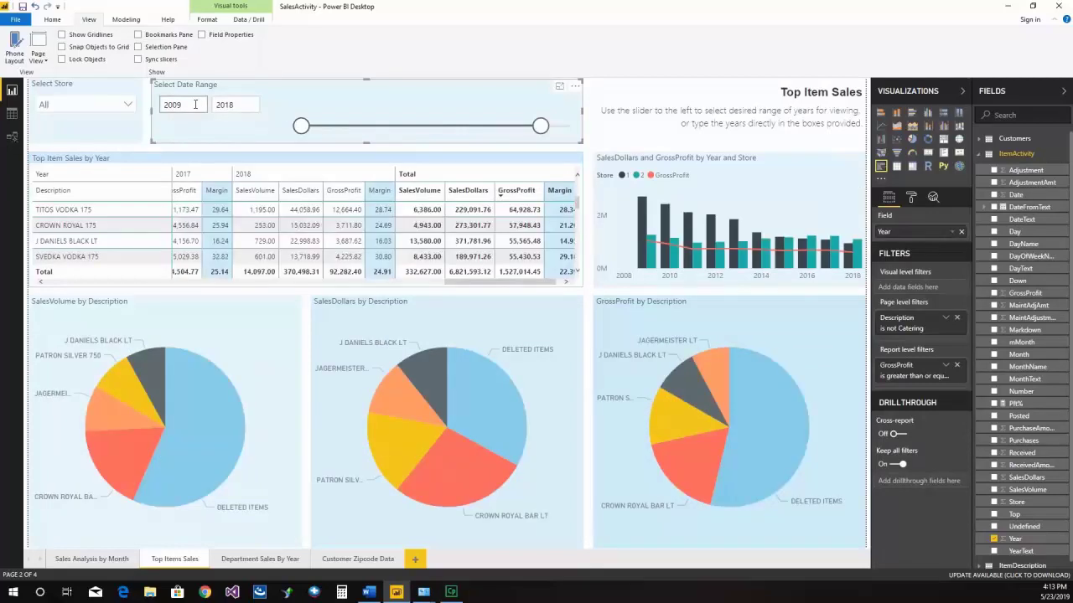
pyautogui.moveTo(691, 250)
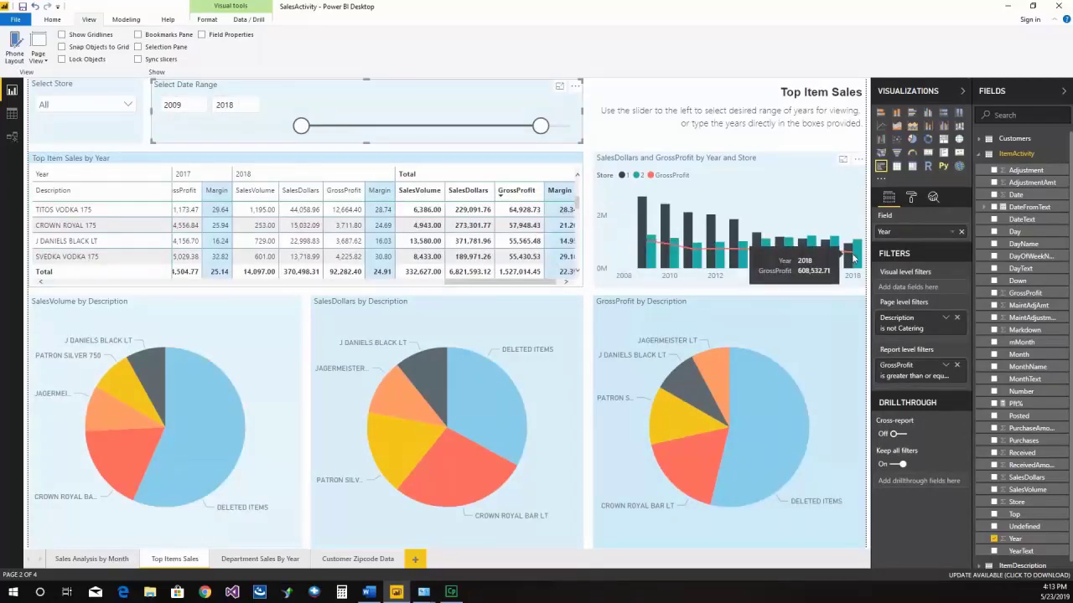
pyautogui.click(842, 158)
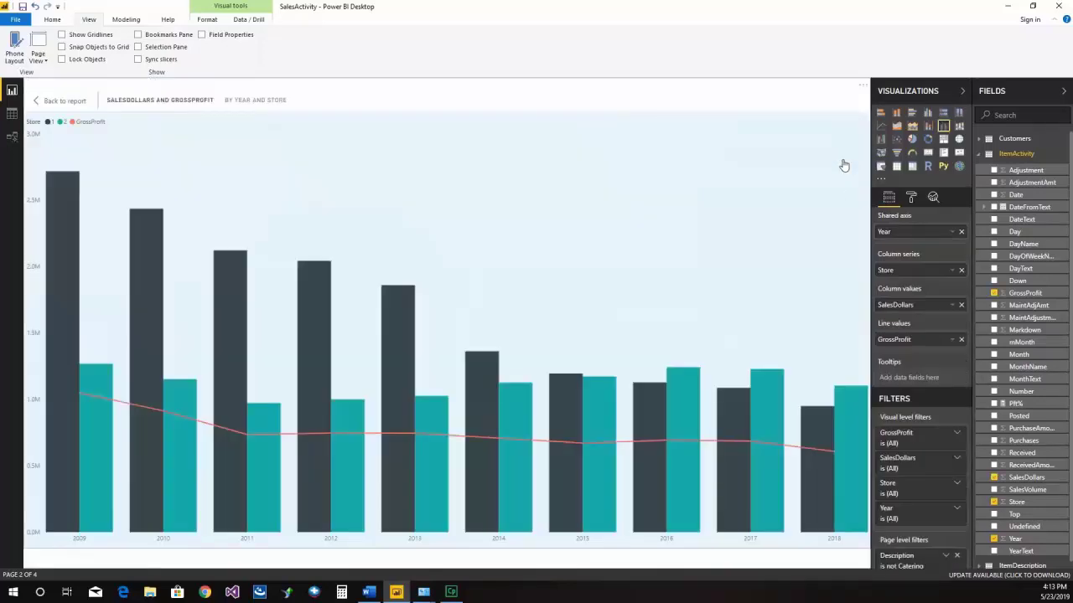
pyautogui.click(863, 86)
pyautogui.click(882, 111)
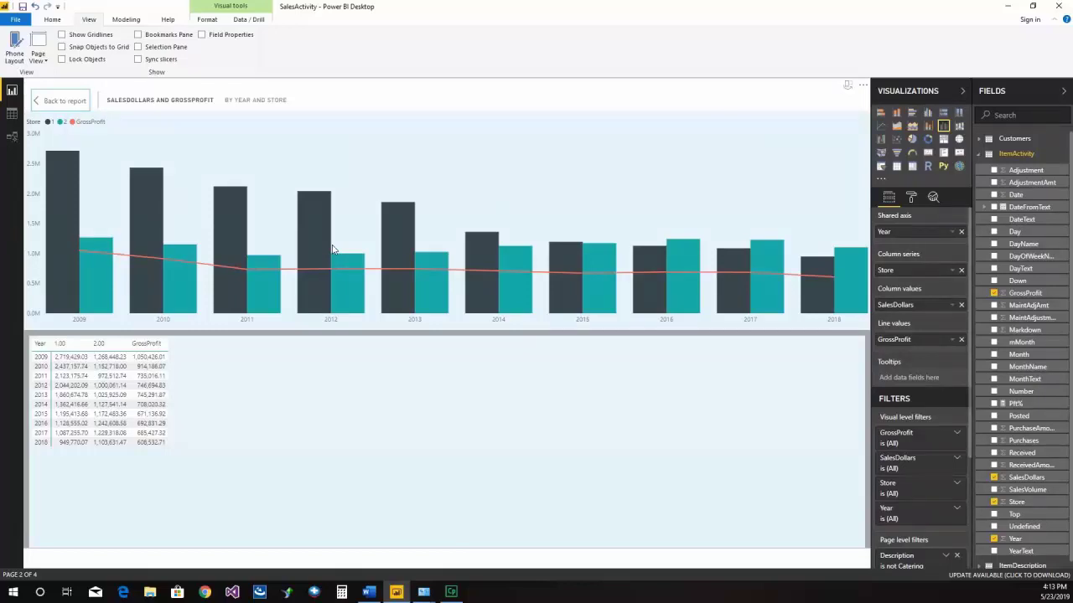
pyautogui.click(74, 103)
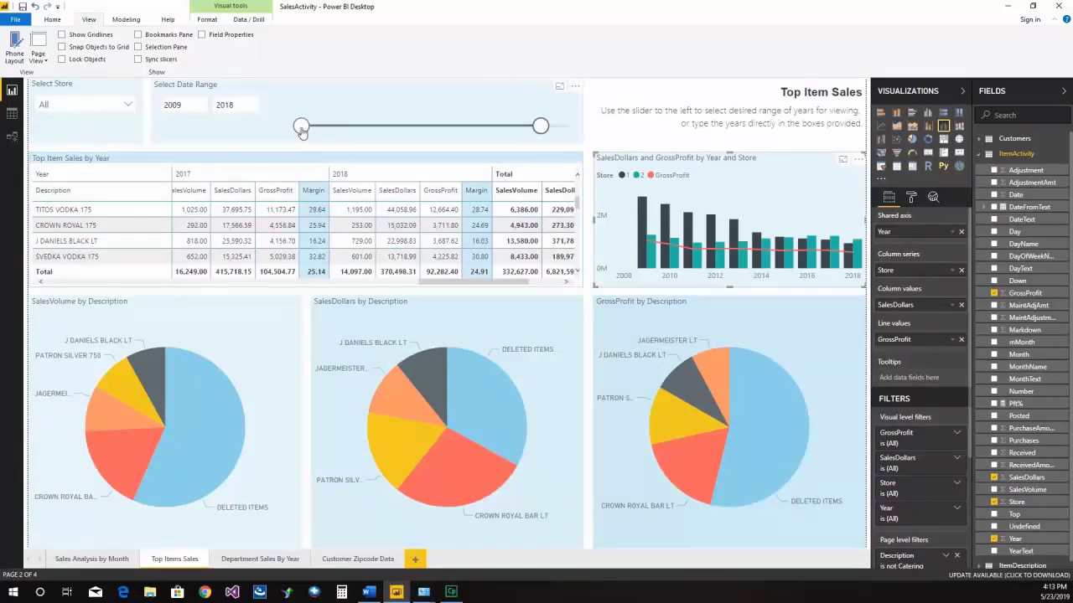
# Narrow the date range to 2018 only and review the first rows of the Top Item Sales by Year table.
pyautogui.moveTo(302, 127); pyautogui.dragTo(540, 126)
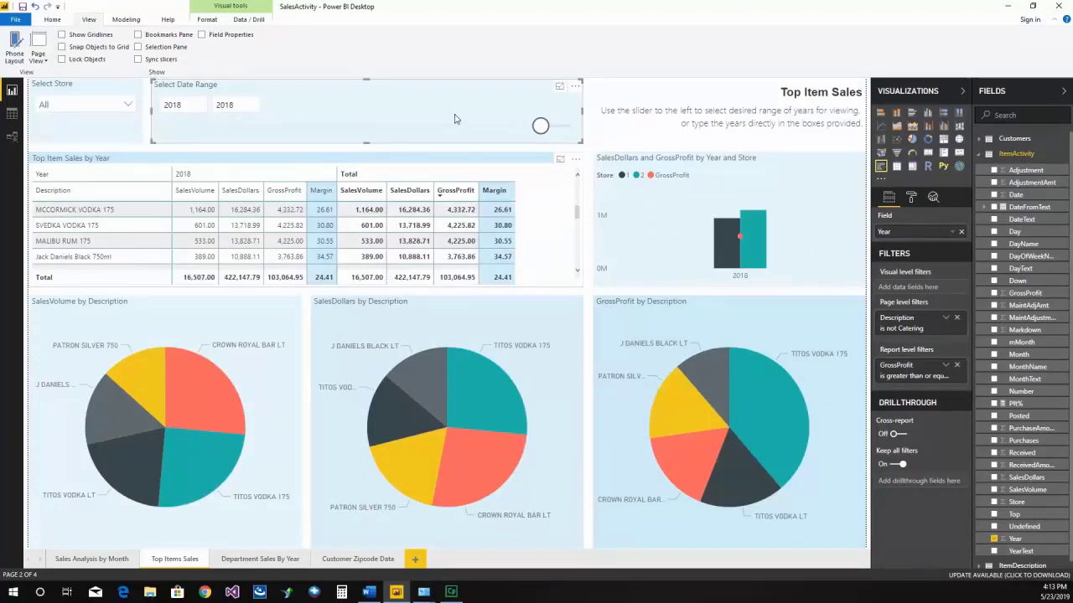
pyautogui.scroll(5, 575, 213)
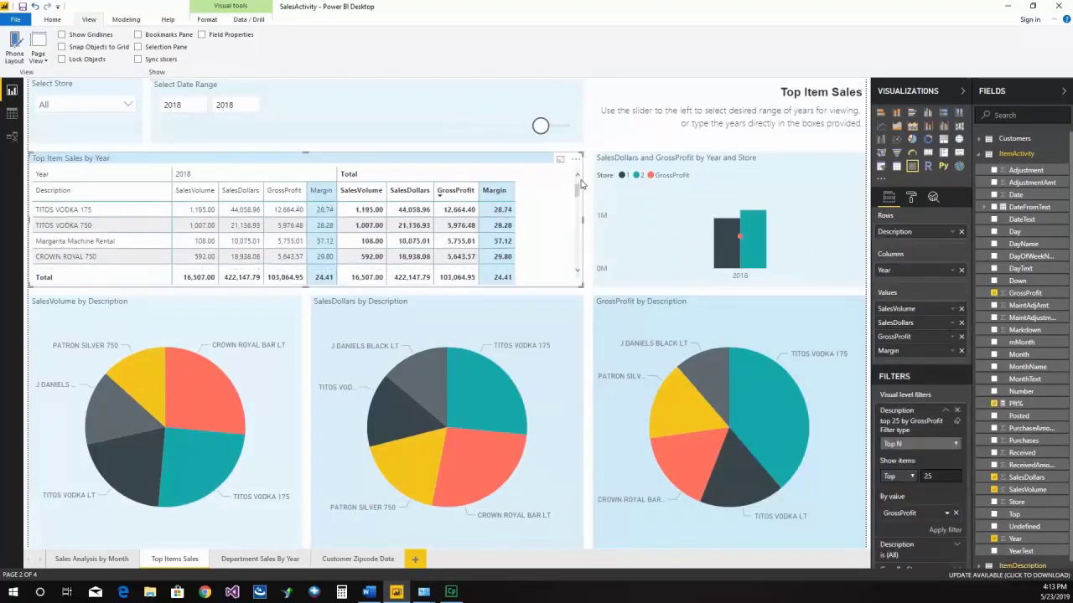
# Cross-highlight the page by store 1's 2018 sales column and examine the Top Item Sales by Year table enlarged.
pyautogui.moveTo(643, 229)
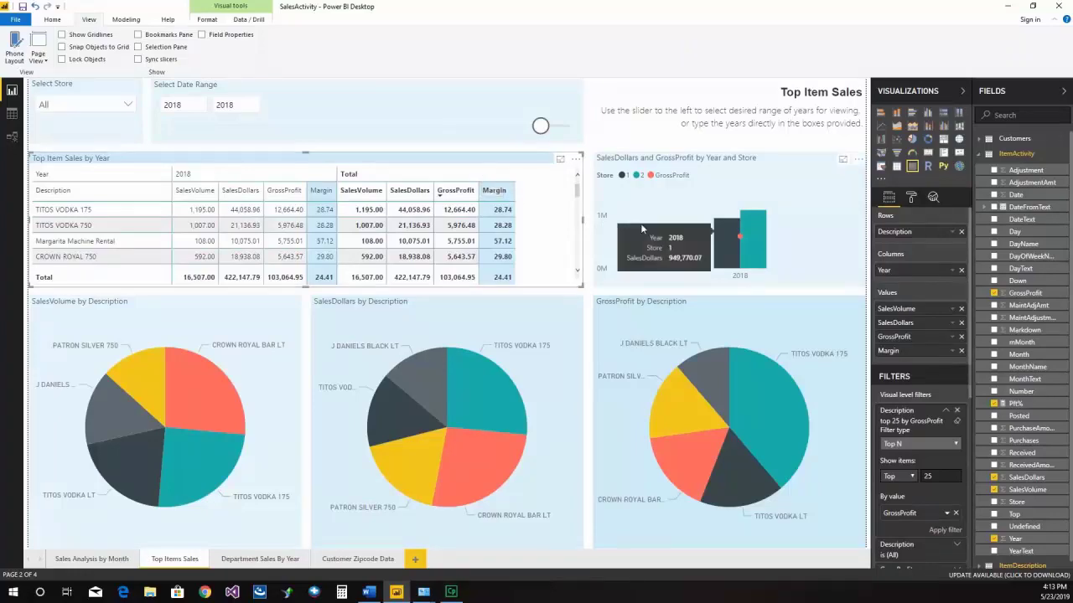
pyautogui.click(724, 236)
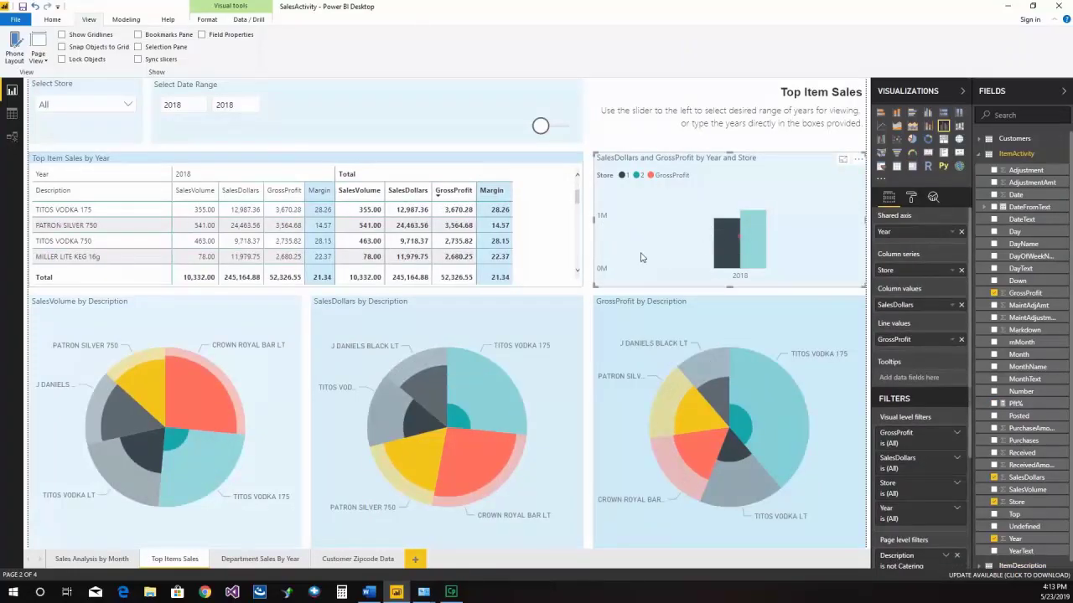
pyautogui.click(561, 162)
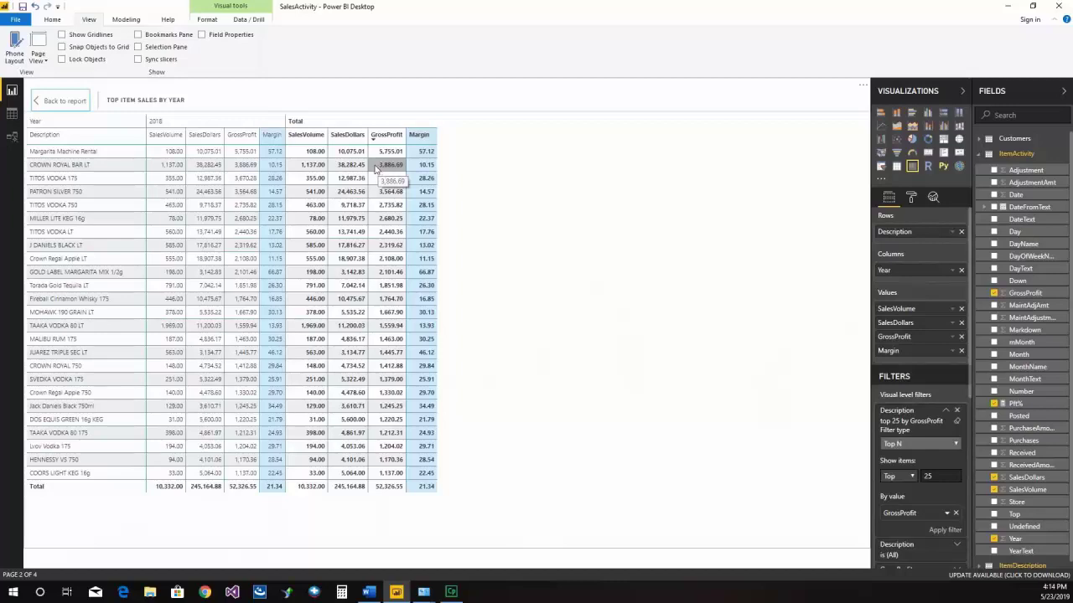
pyautogui.click(73, 101)
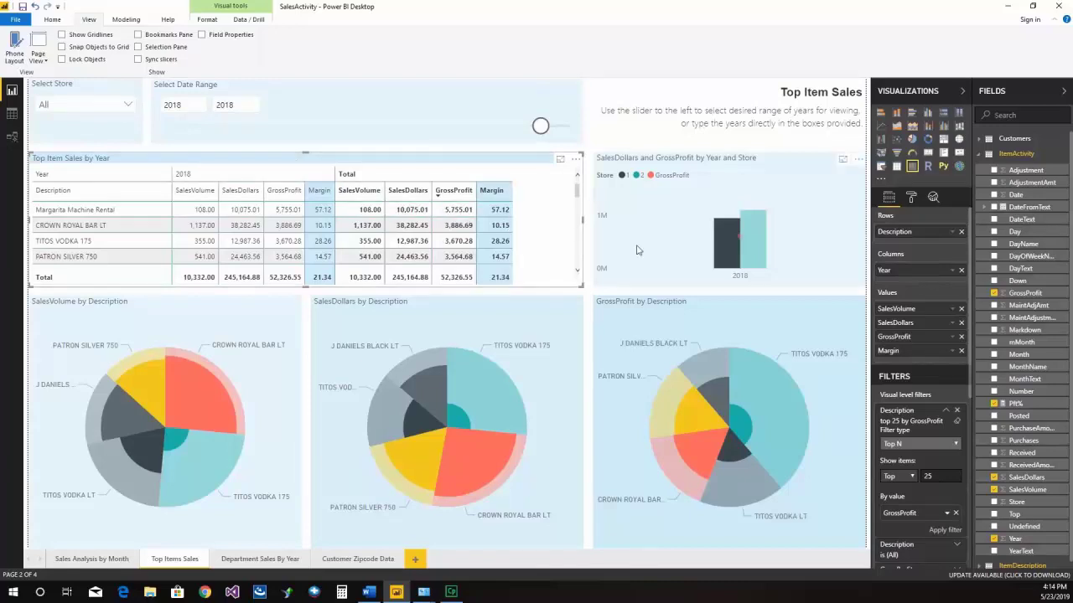
# Cross-highlight the page by store 2's 2018 sales column and enlarge the Top Item Sales by Year table.
pyautogui.click(760, 247)
pyautogui.click(761, 250)
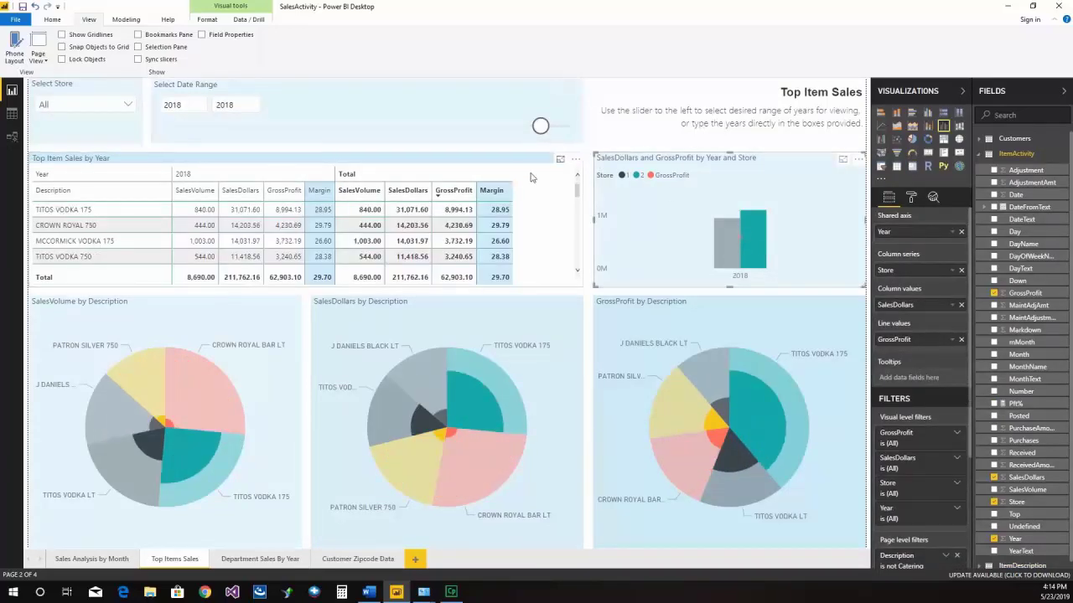
pyautogui.click(559, 158)
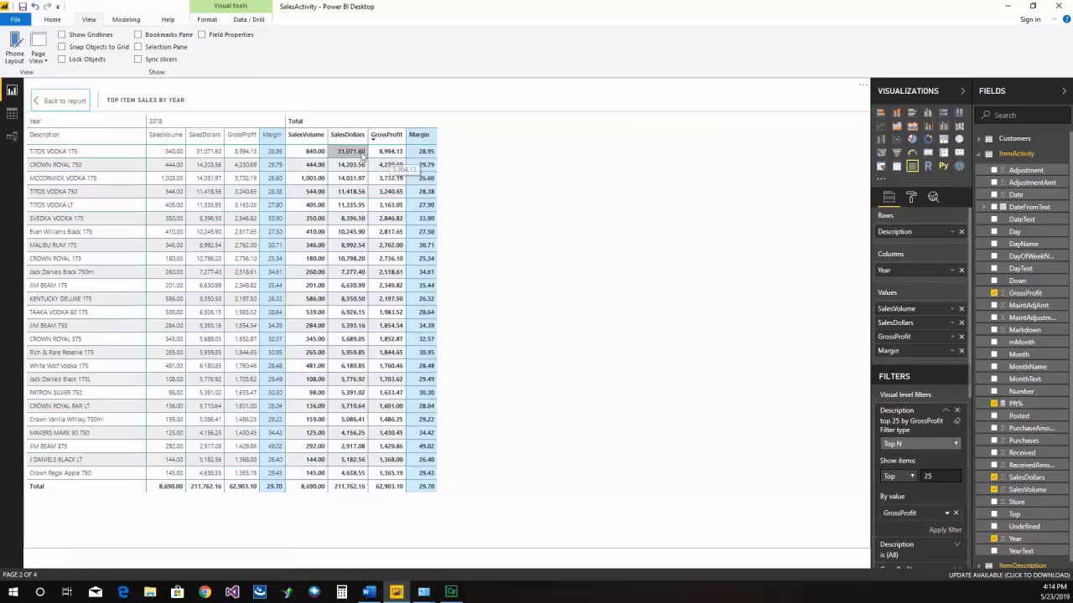
# Sort the enlarged item table by total SalesVolume, by Margin in both directions and by GrossProfit, and return to the report.
pyautogui.click(291, 143)
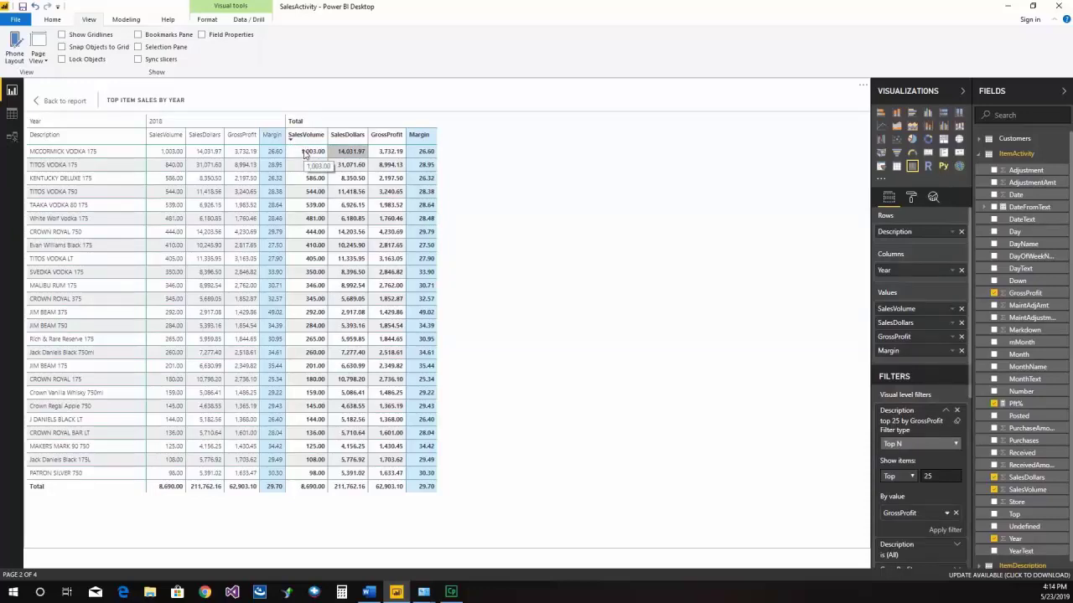
pyautogui.click(411, 143)
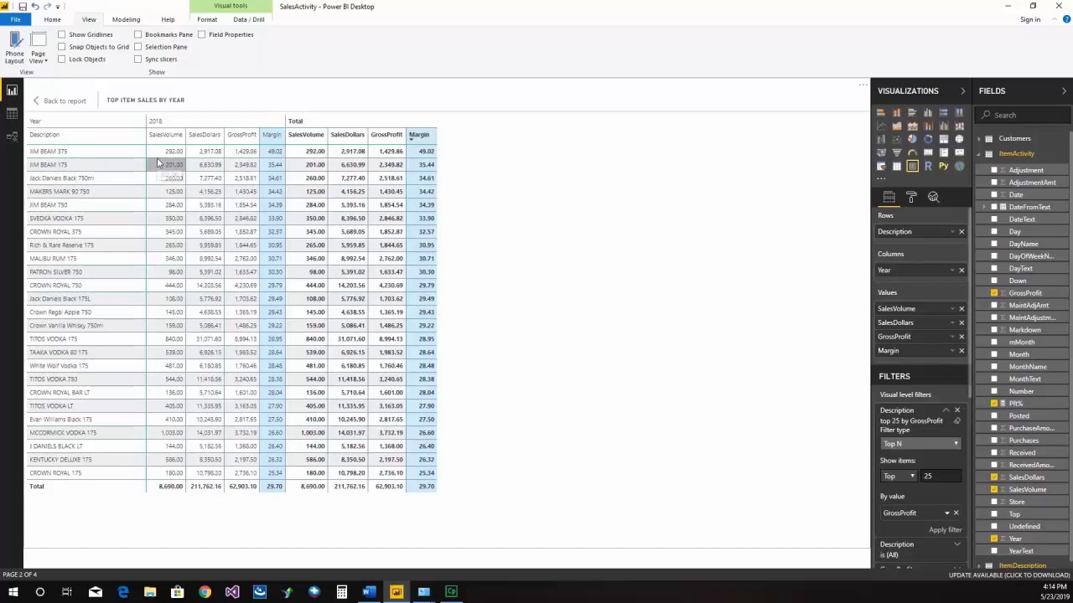
pyautogui.click(410, 139)
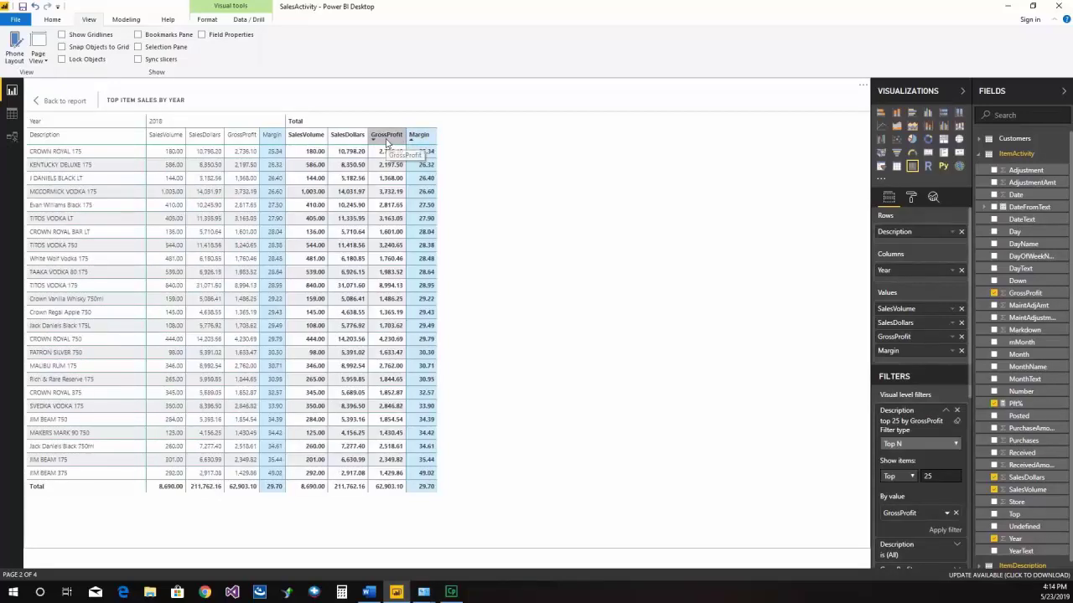
pyautogui.click(375, 142)
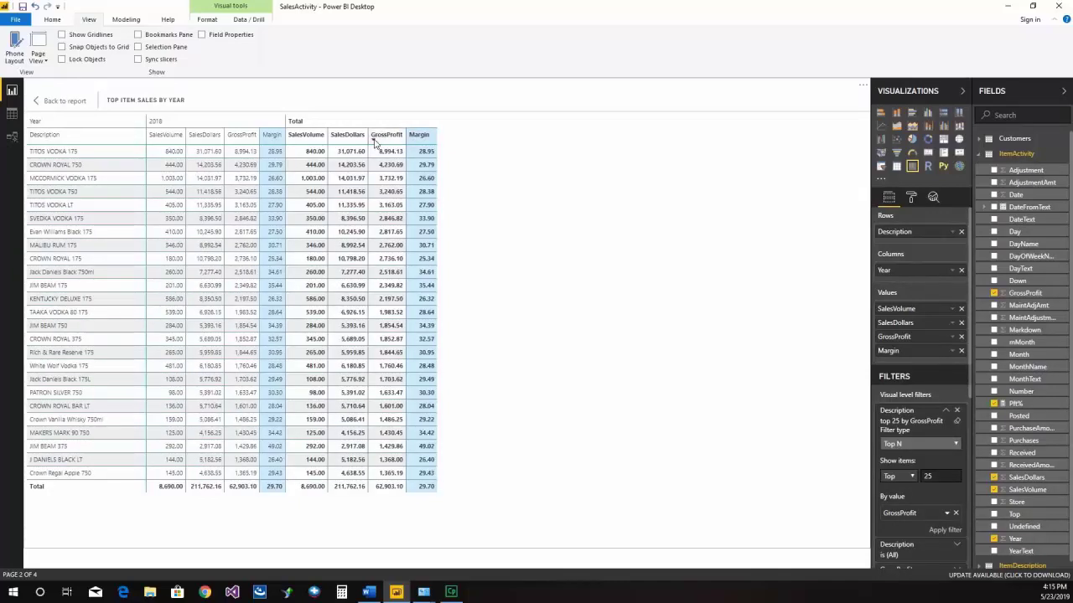
pyautogui.click(69, 101)
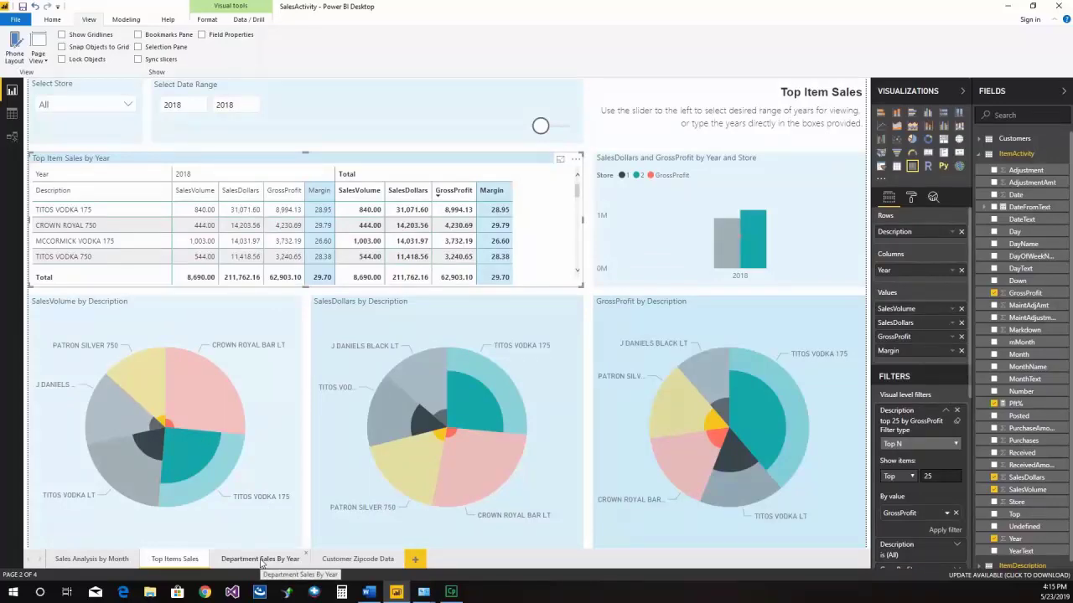
# Open the Department Sales By Year page and examine its Department Sales Data by Year matrix enlarged.
pyautogui.click(260, 559)
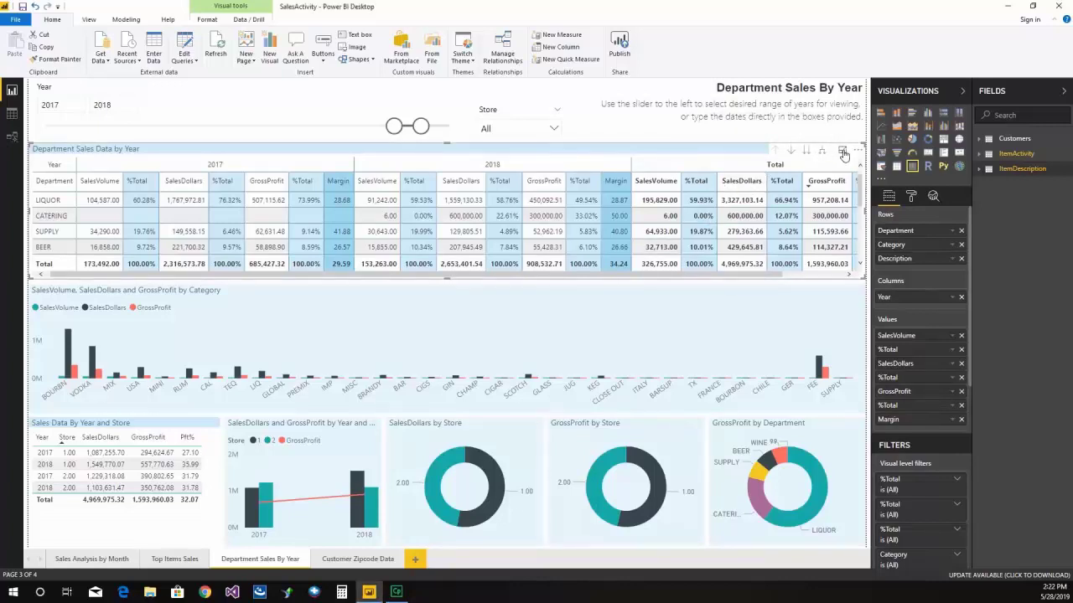
pyautogui.click(842, 151)
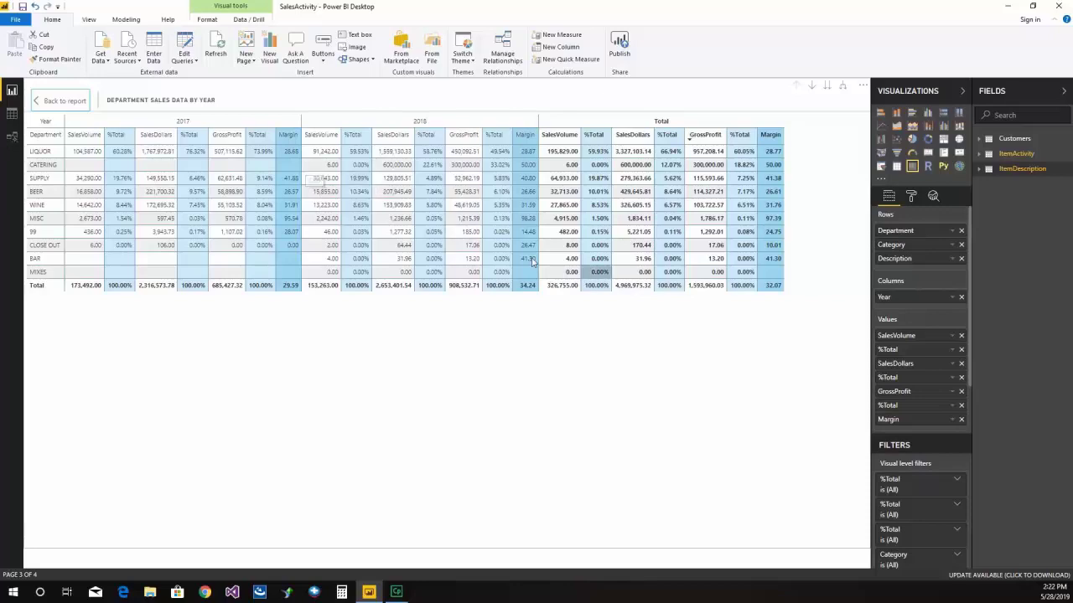
# Add the Department field from the ItemDescription table as a page level filter.
pyautogui.scroll(-1, 945, 352)
pyautogui.moveTo(969, 345); pyautogui.dragTo(971, 406)
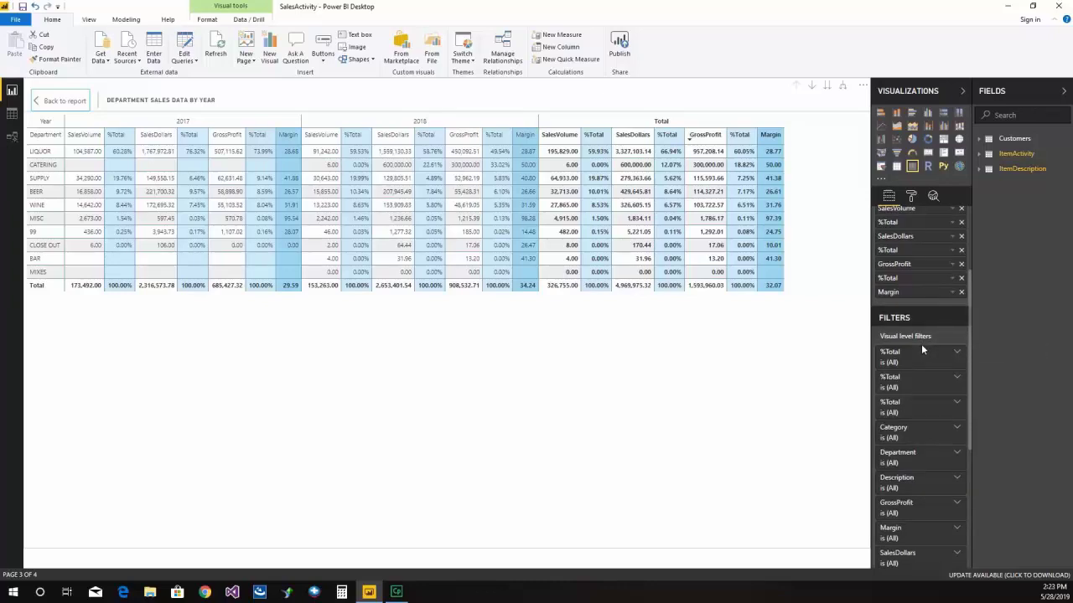
pyautogui.moveTo(968, 414); pyautogui.dragTo(968, 498)
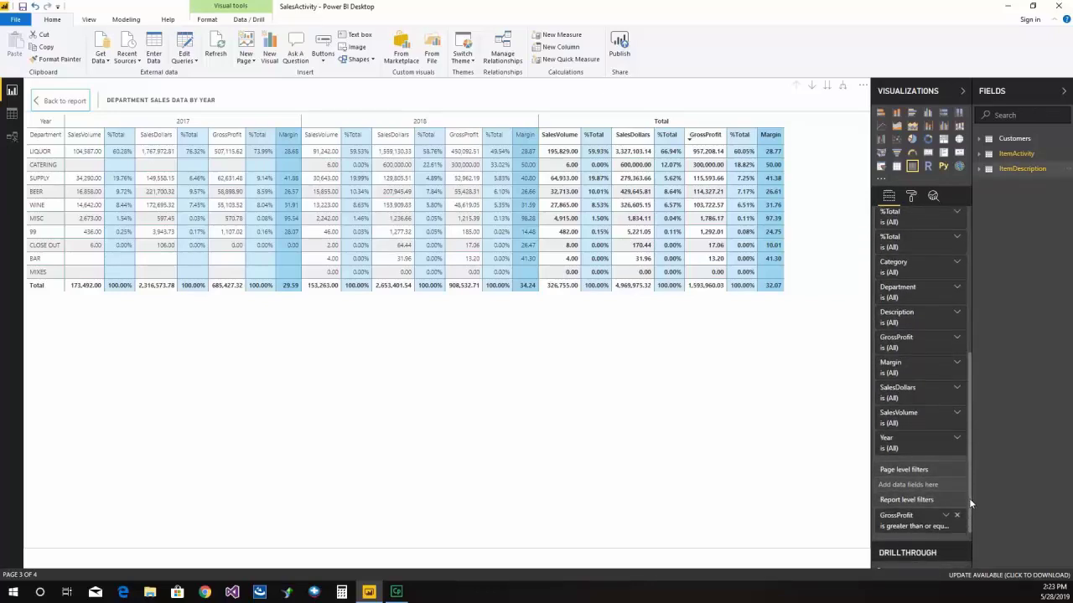
pyautogui.click(980, 170)
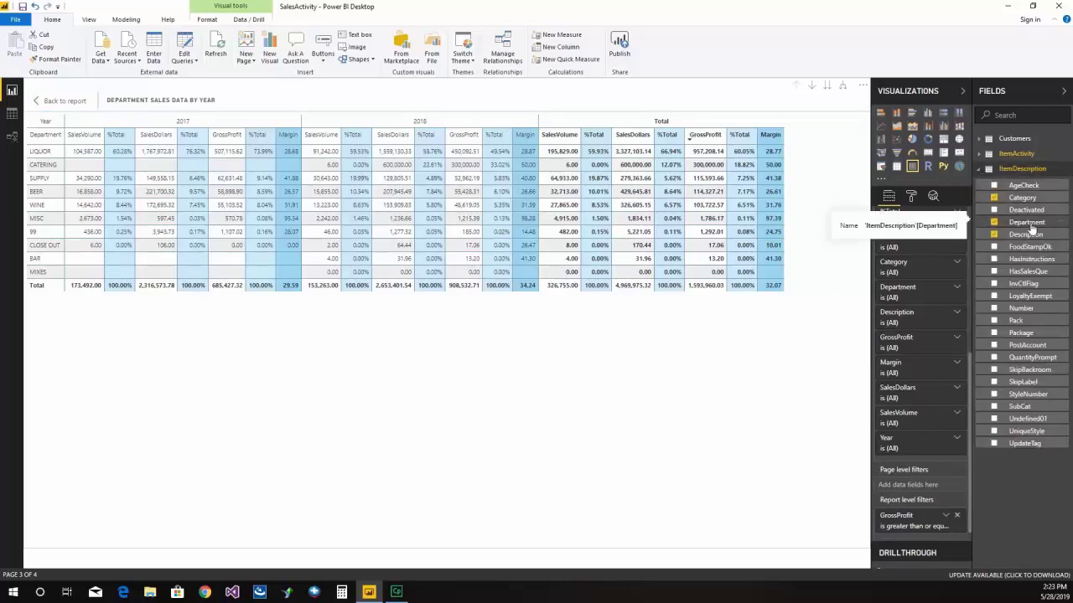
pyautogui.moveTo(1029, 227); pyautogui.dragTo(932, 493)
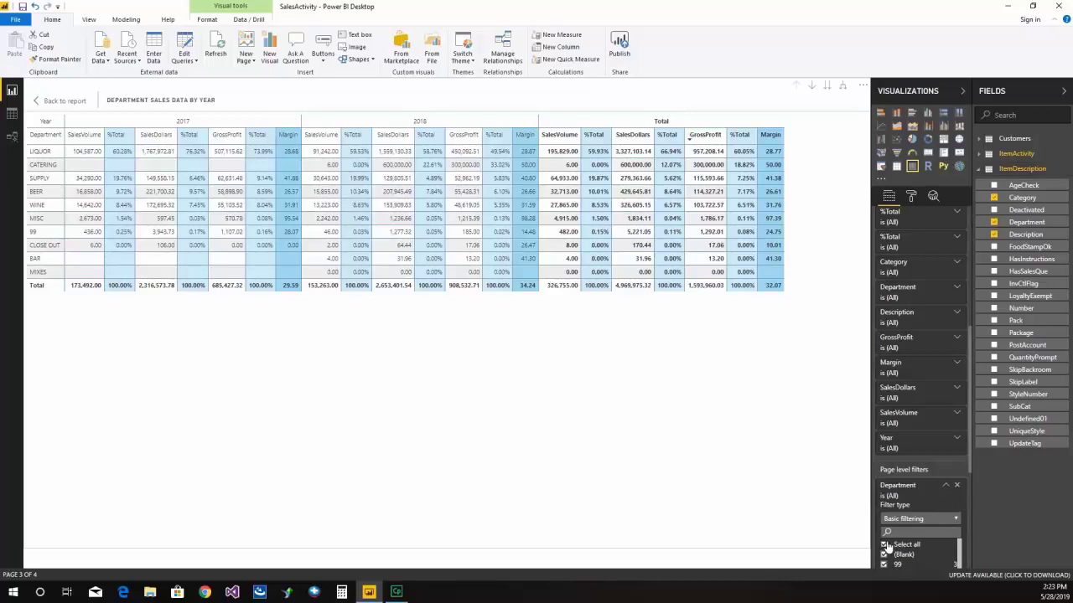
# Keep all departments selected in the Department page filter except CATERING, finding it by searching for "catering".
pyautogui.click(885, 546)
pyautogui.click(883, 546)
pyautogui.click(908, 533)
pyautogui.write('catering')
pyautogui.click(884, 545)
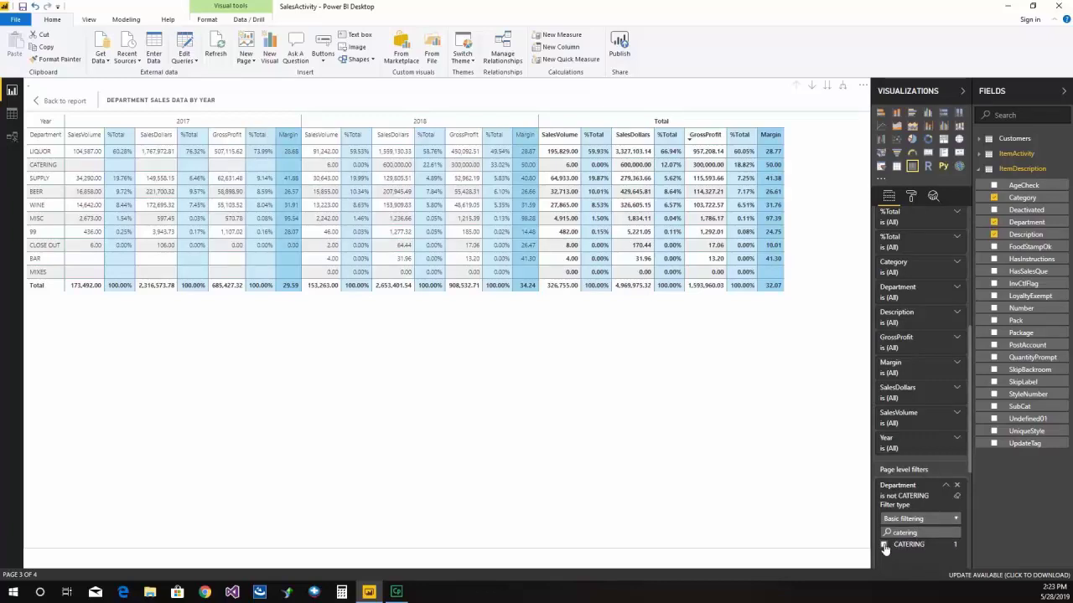
# Return to the full Department Sales By Year page and remove the Department page level filter.
pyautogui.click(57, 101)
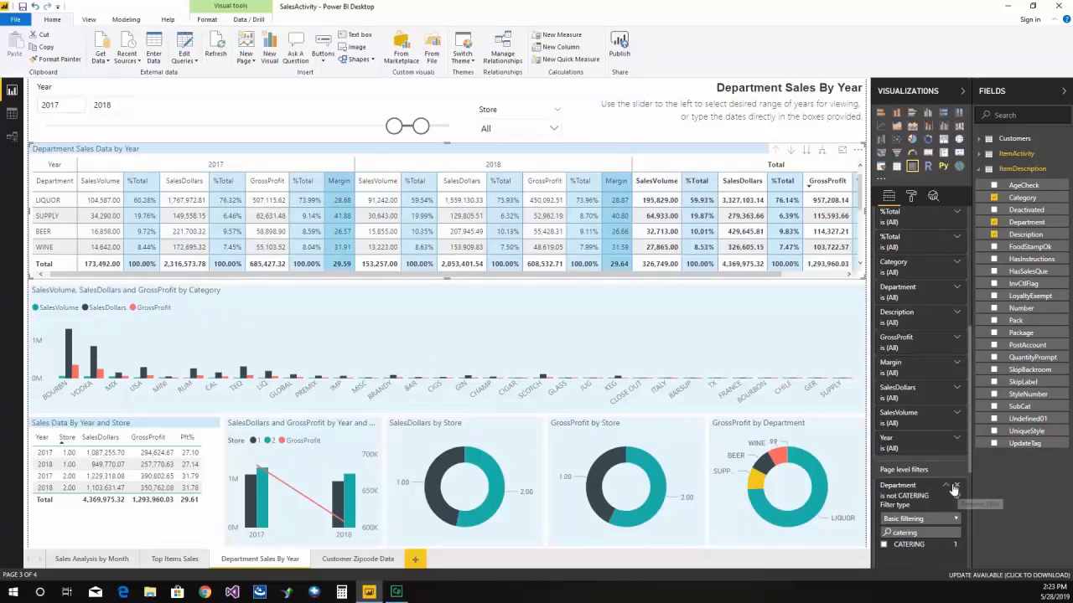
pyautogui.click(957, 486)
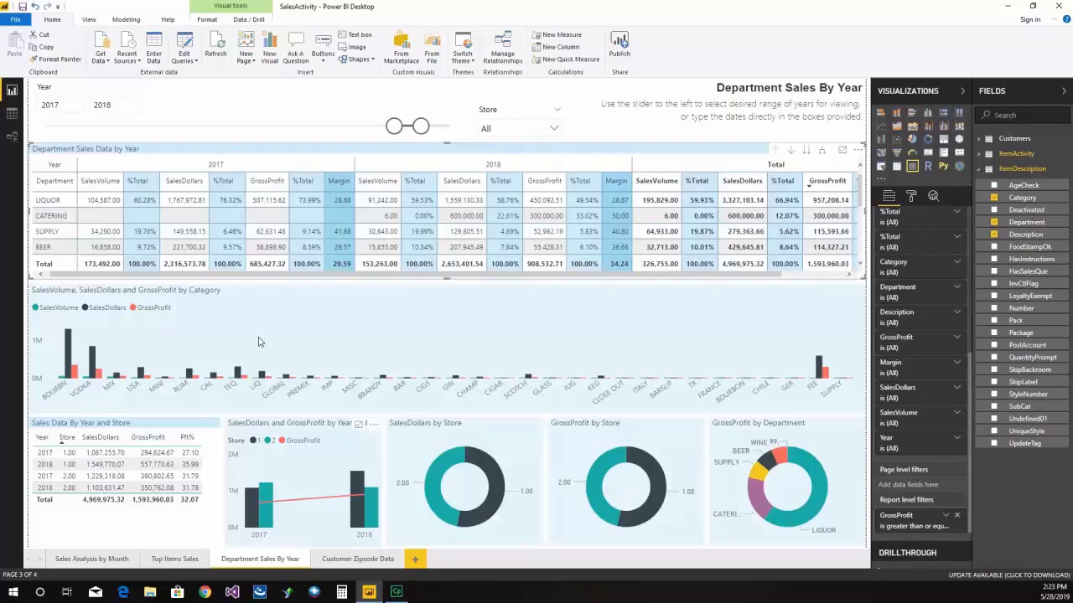
# Open the Customer Zipcode Data page, cross-filter it by zip code 76643 in the By Zip table, and clear that selection.
pyautogui.click(371, 560)
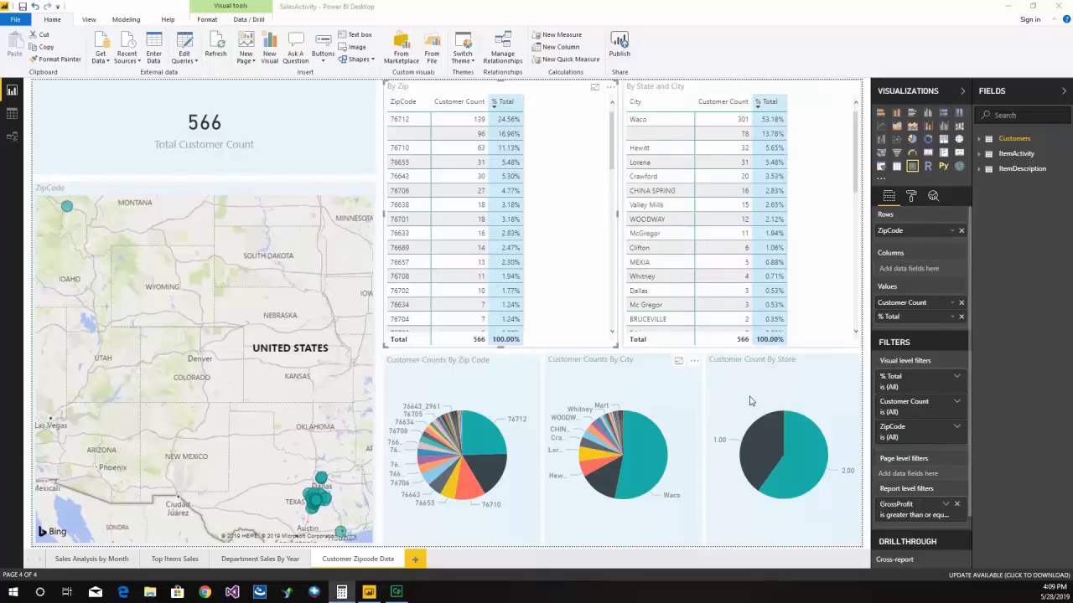
pyautogui.click(459, 305)
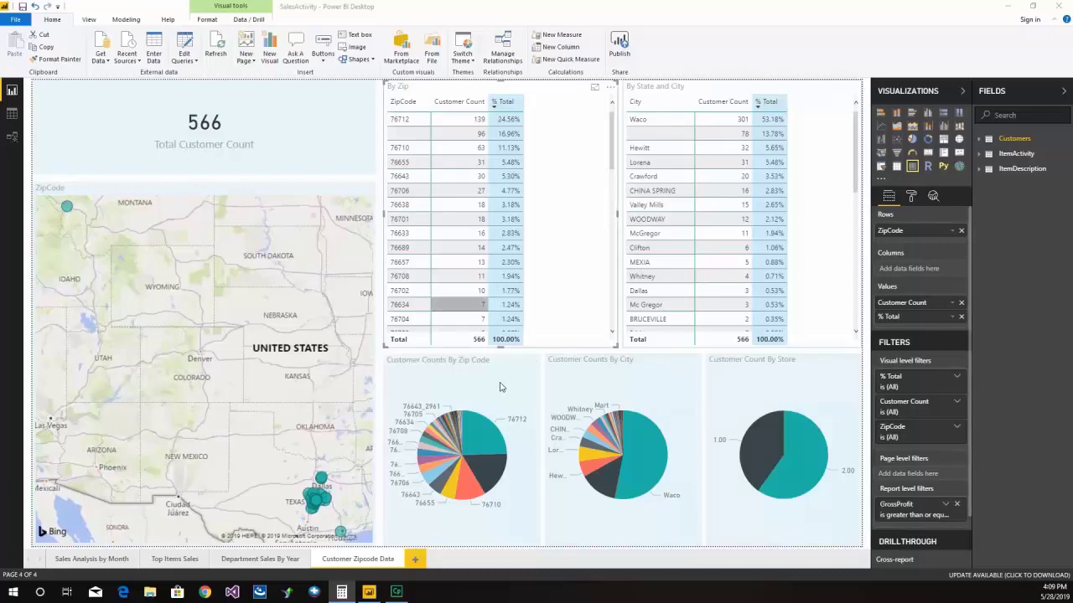
pyautogui.click(399, 177)
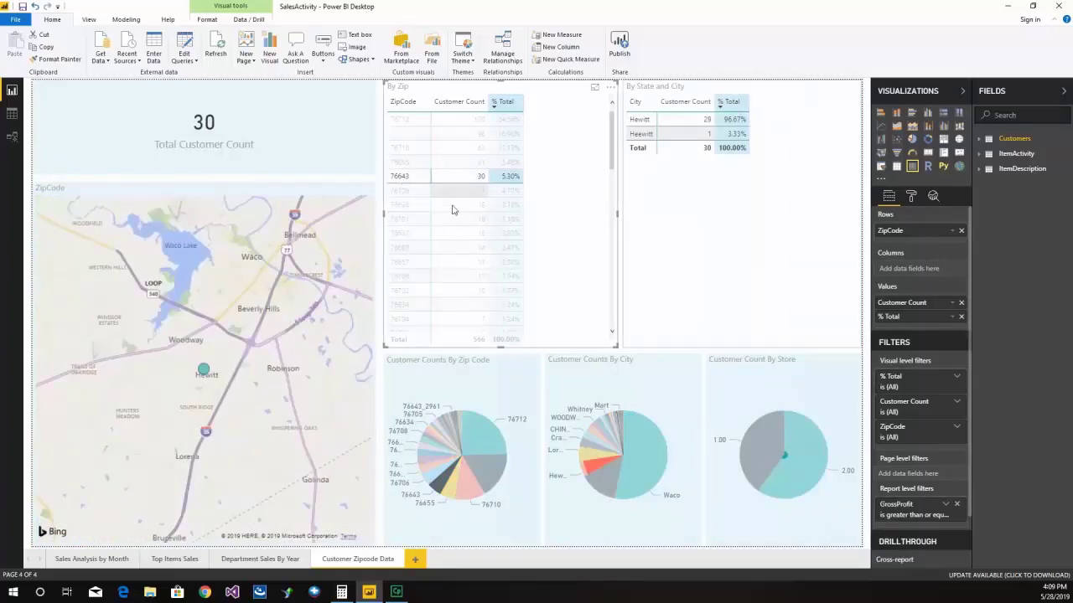
pyautogui.click(414, 177)
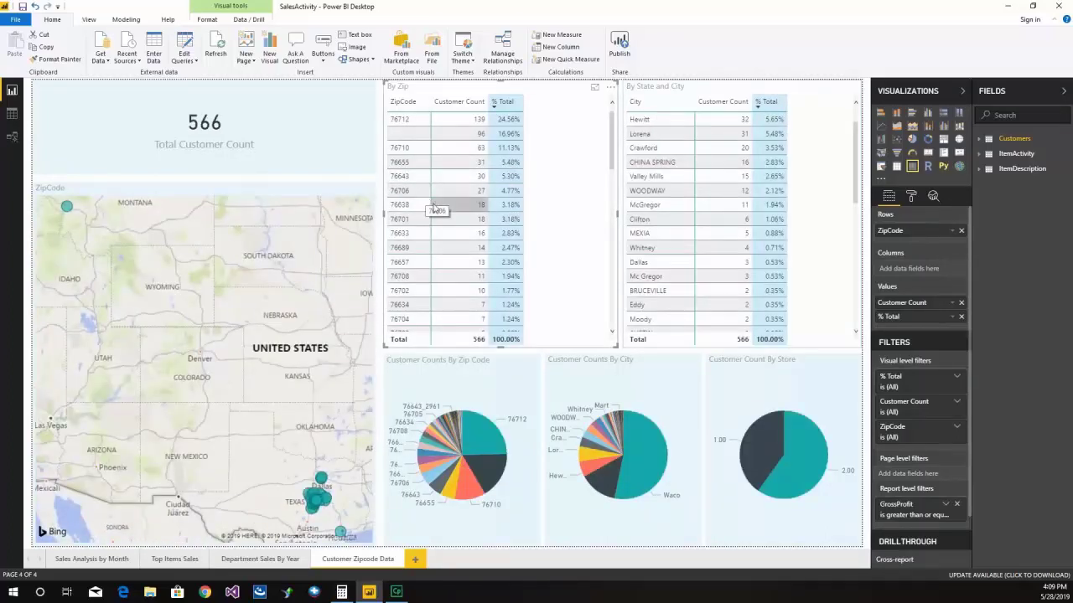
# Cross-filter the page by Waco from the By State and City table, then from the Customer Counts By City chart, clearing each selection.
pyautogui.moveTo(855, 163); pyautogui.dragTo(855, 149)
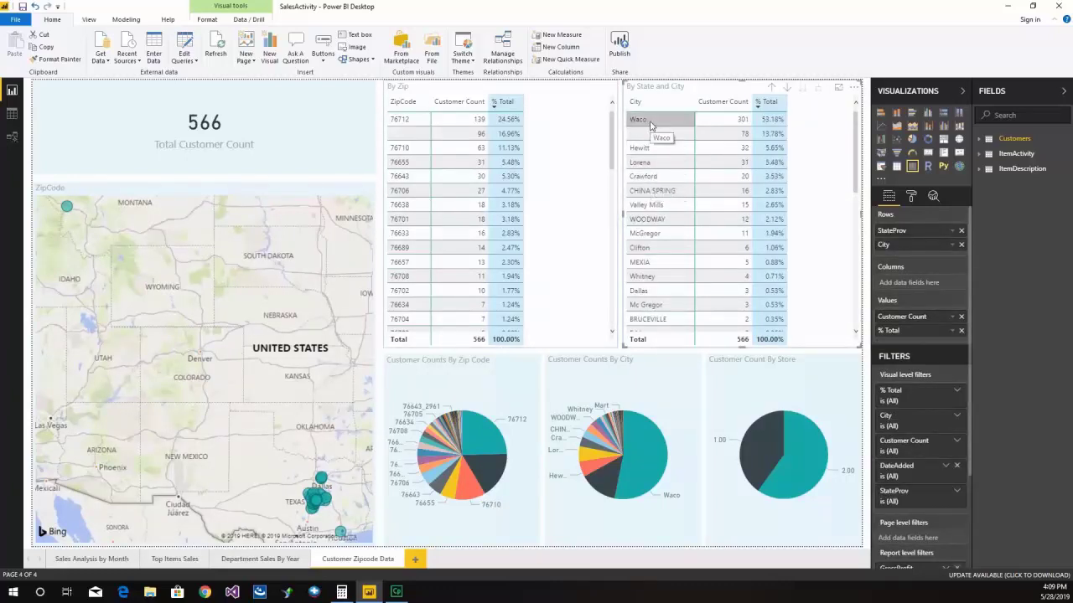
pyautogui.click(650, 122)
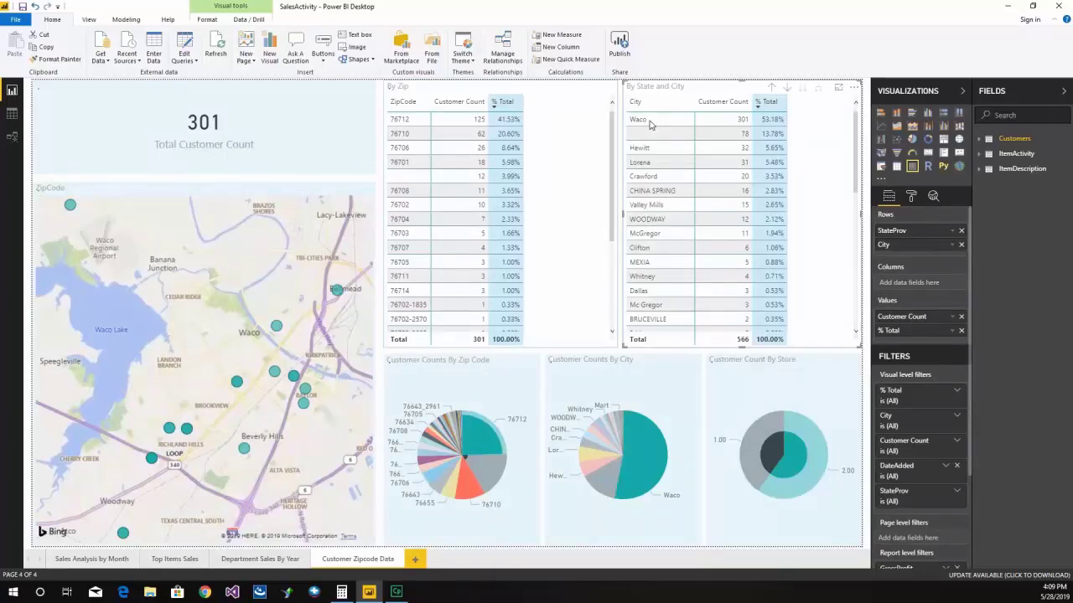
pyautogui.click(650, 122)
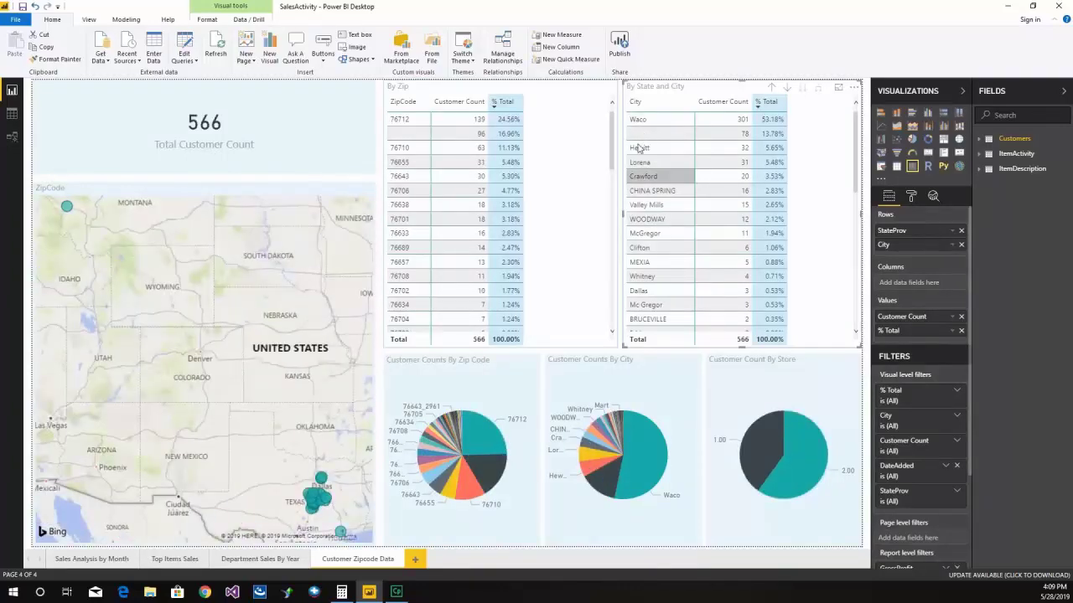
pyautogui.click(638, 484)
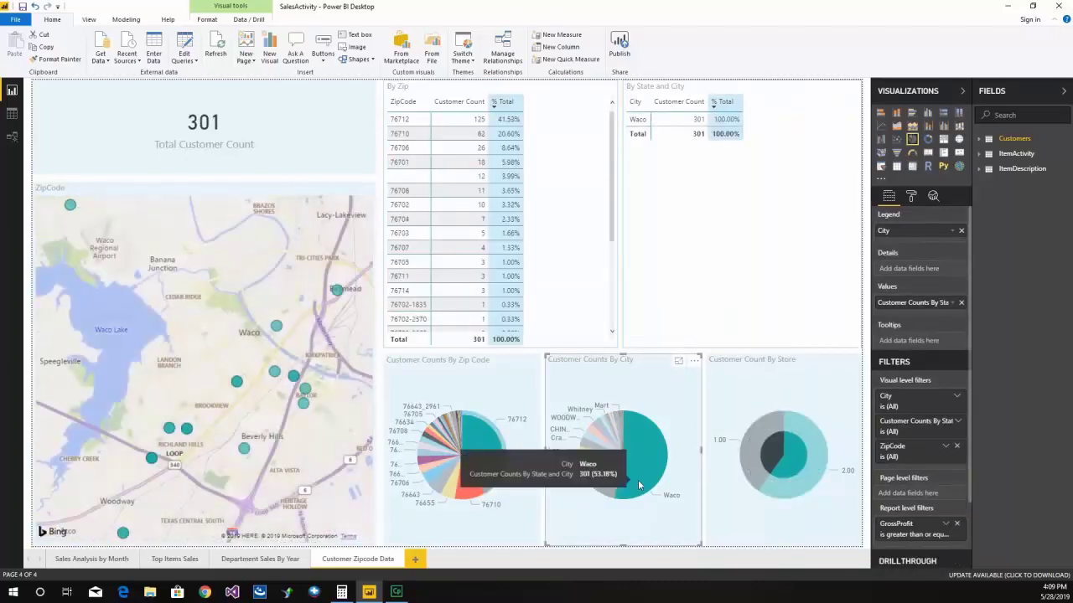
pyautogui.click(639, 485)
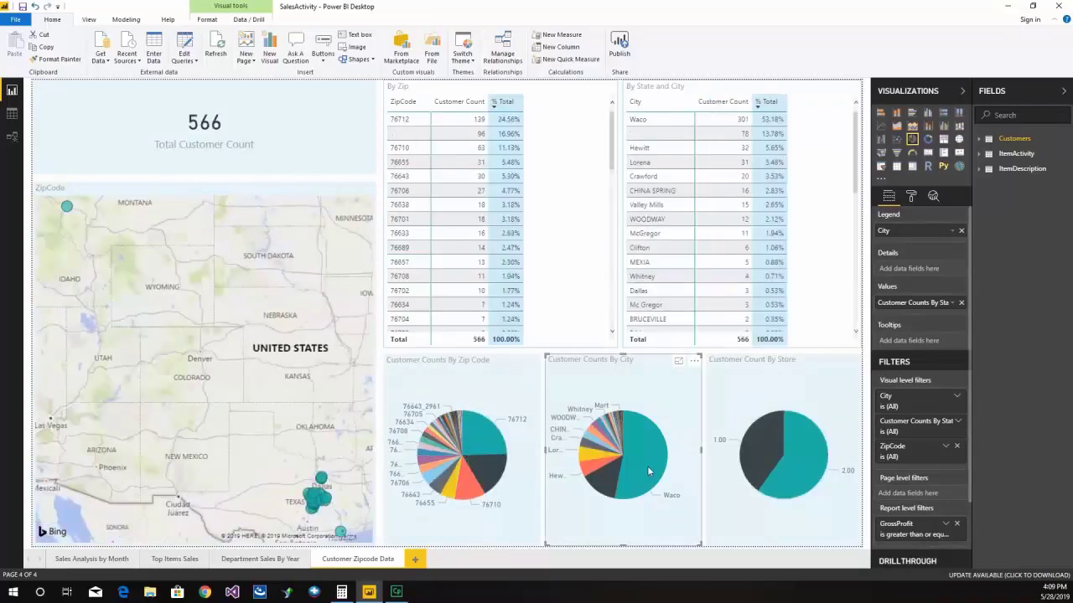
# Compare stores 2.00 and 1.00 in the Customer Count By Store chart, keeping store 1.00 selected, and inspect the outlying map points' zip codes.
pyautogui.click(770, 445)
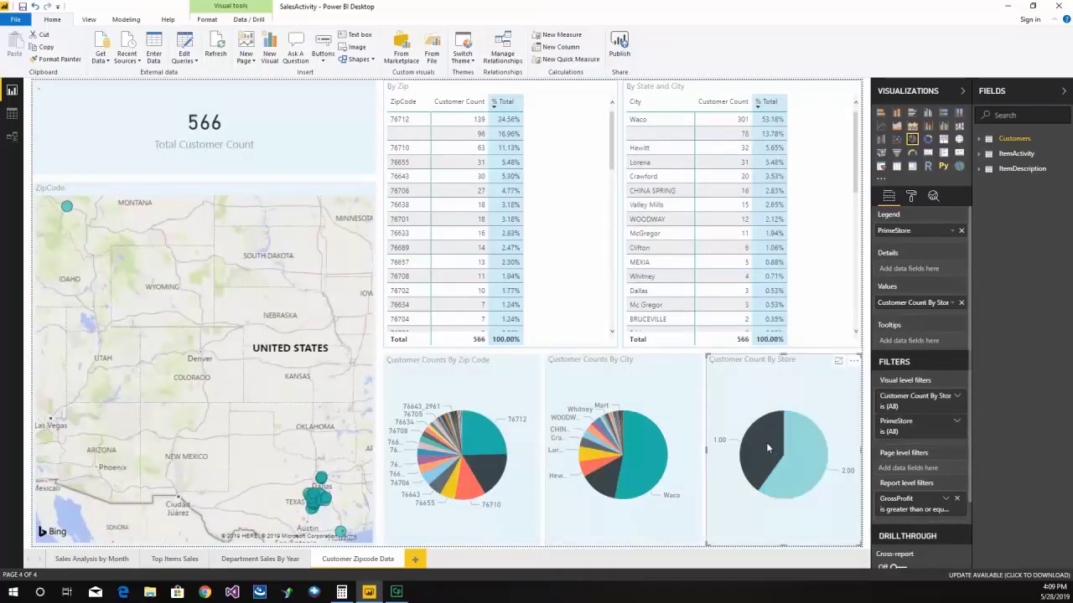
pyautogui.click(766, 443)
pyautogui.click(808, 458)
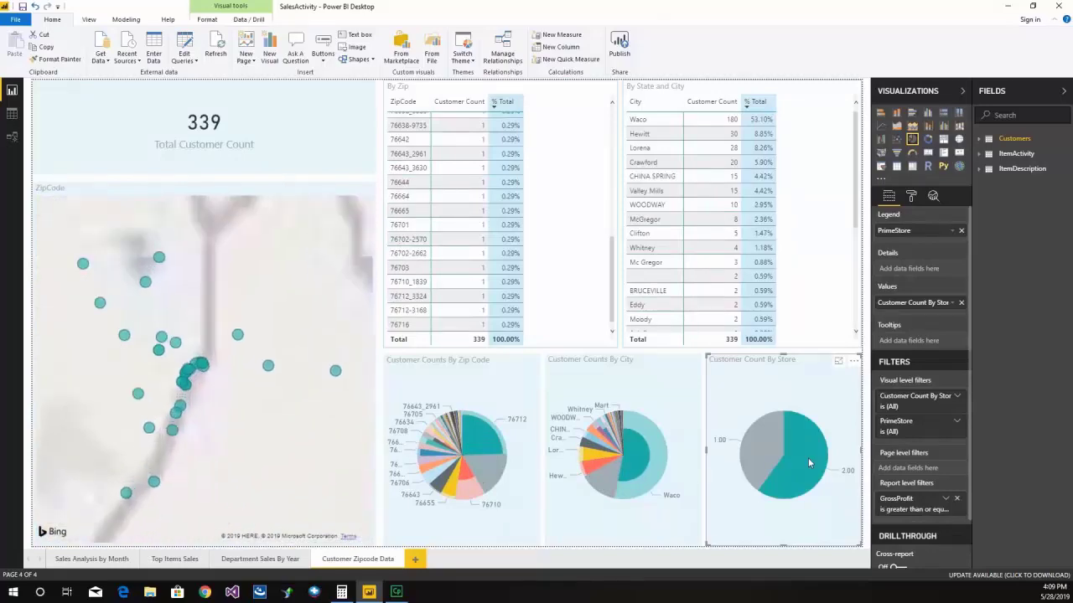
pyautogui.click(763, 454)
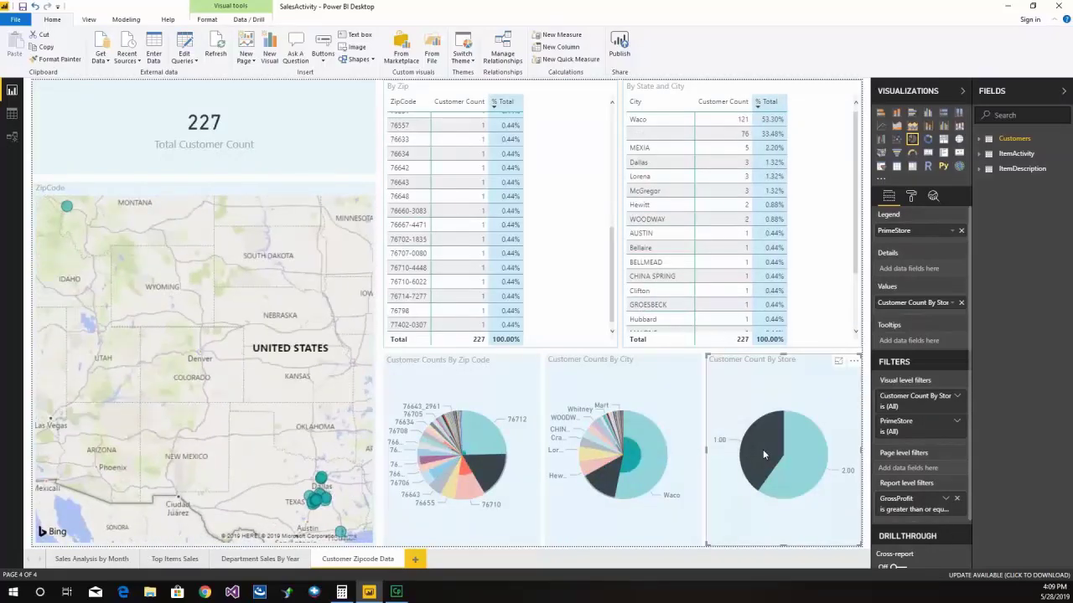
pyautogui.moveTo(67, 205)
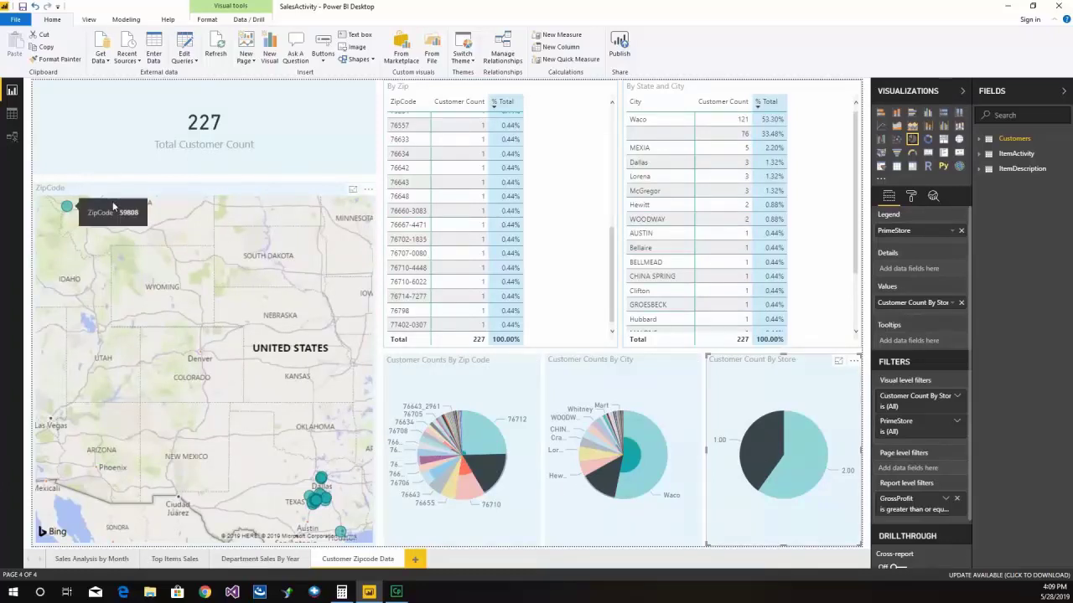
pyautogui.moveTo(325, 480)
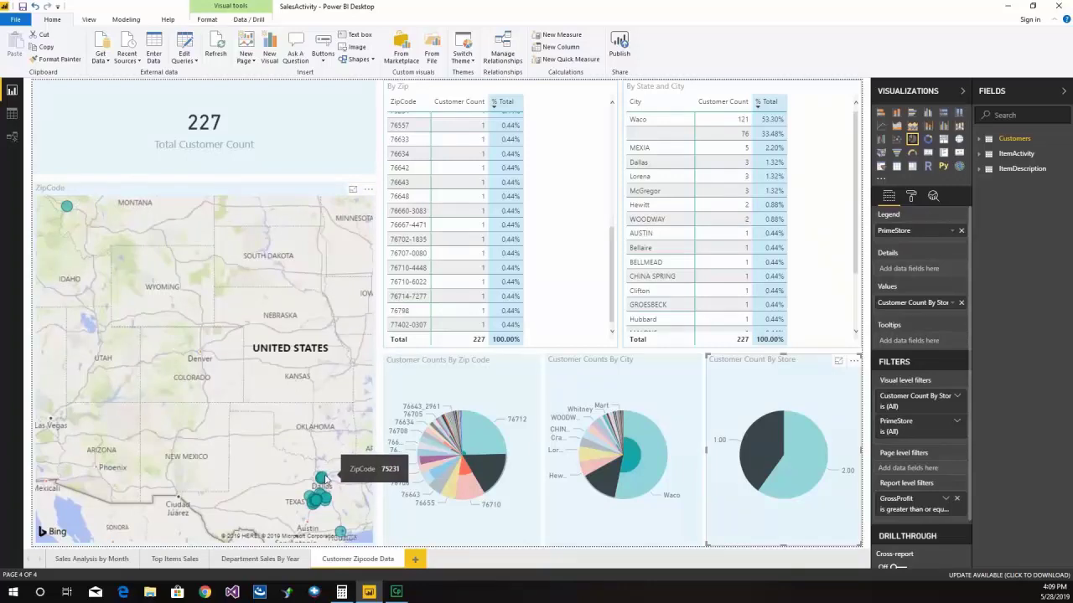
pyautogui.moveTo(340, 534)
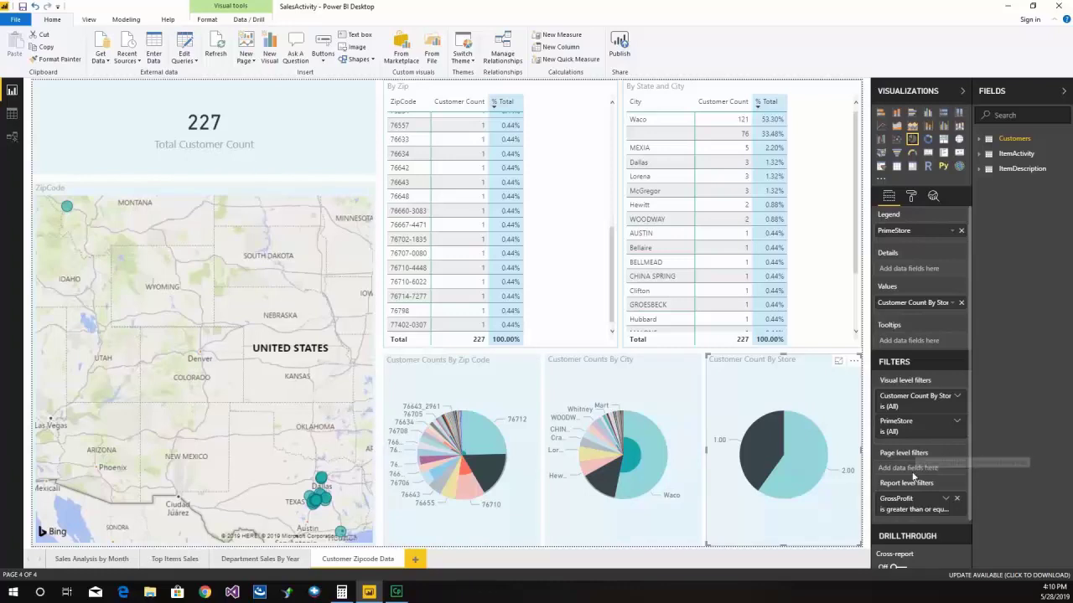
# Add the ZipCode field from the Customers table as a page level filter.
pyautogui.click(978, 140)
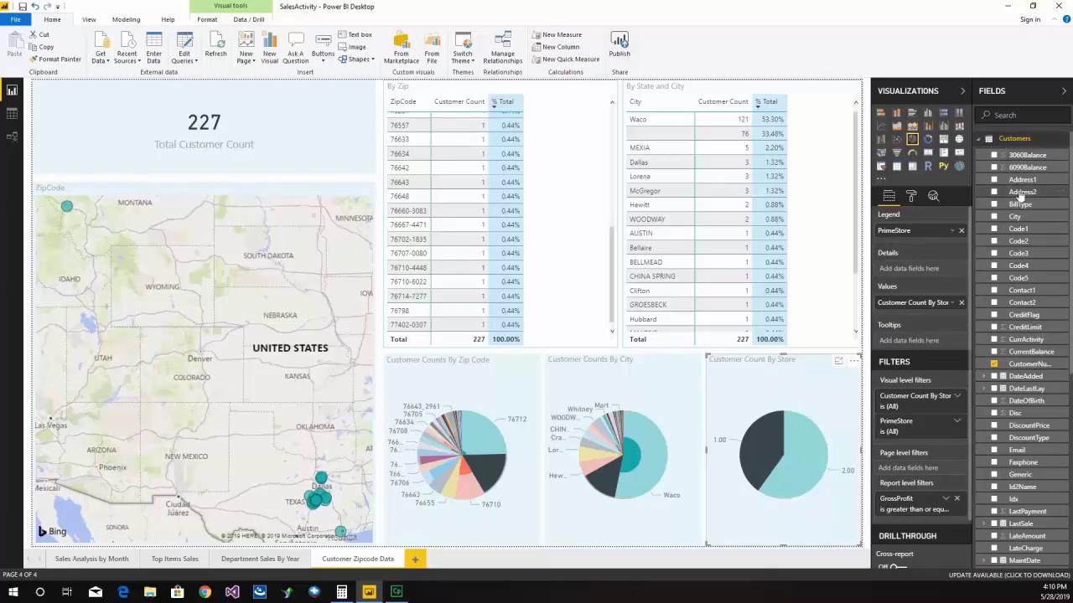
pyautogui.scroll(-1, 1065, 285)
pyautogui.scroll(-8, 1070, 285)
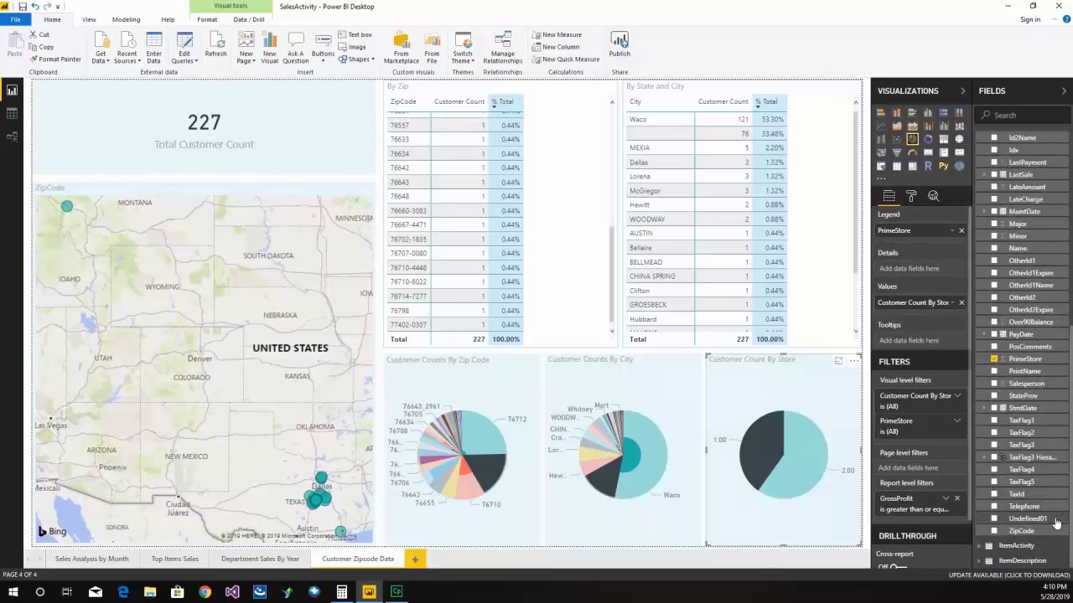
pyautogui.moveTo(1039, 533); pyautogui.dragTo(935, 472)
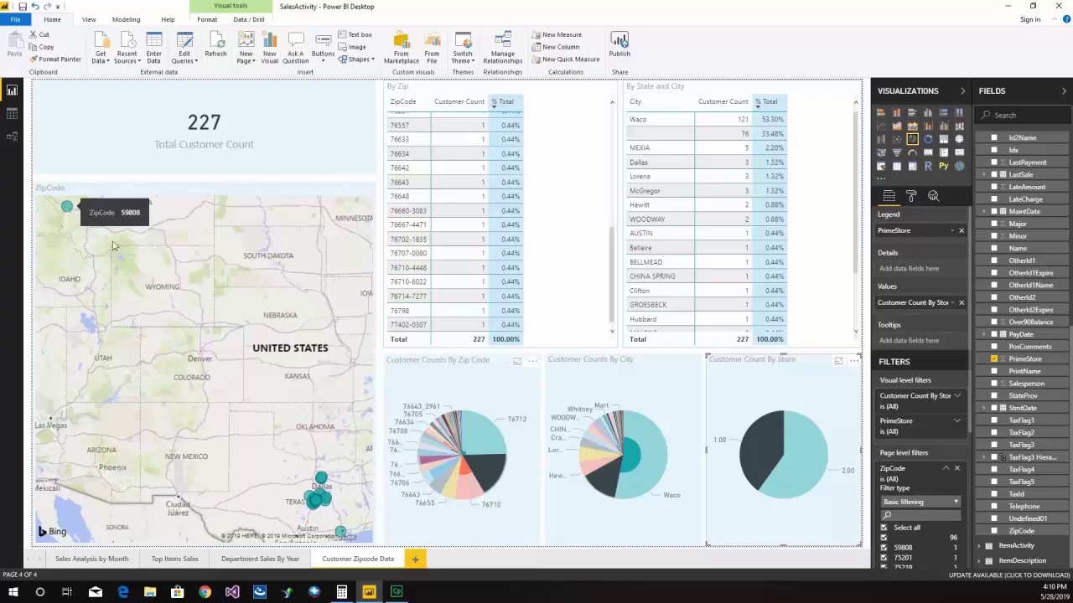
# Exclude zip codes 59808, 75201, 75219 and 75231 in the ZipCode page level filter.
pyautogui.click(883, 547)
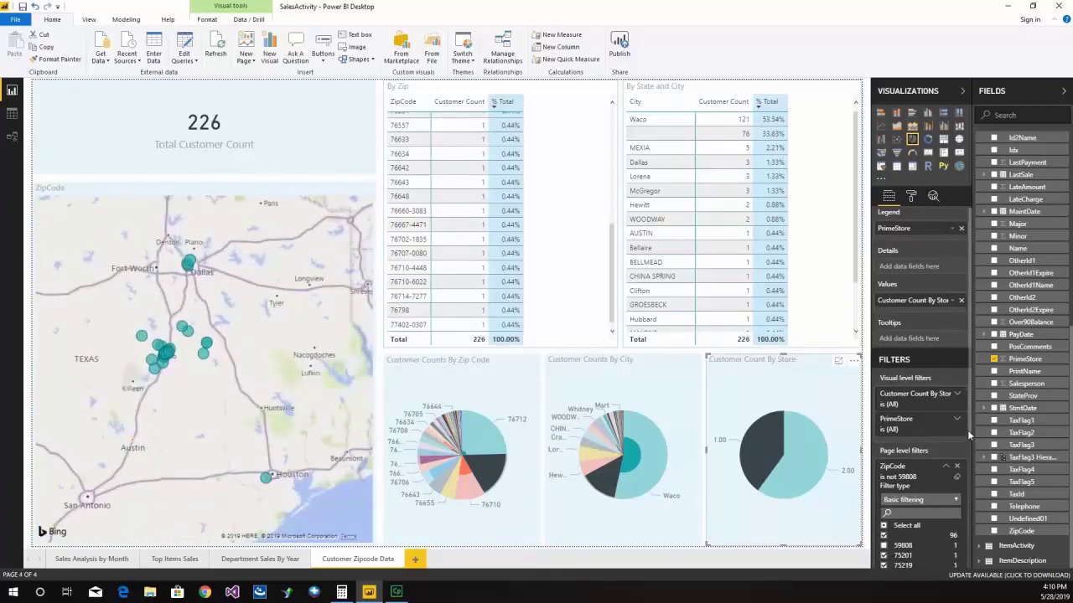
pyautogui.moveTo(969, 427); pyautogui.dragTo(977, 501)
pyautogui.moveTo(670, 467)
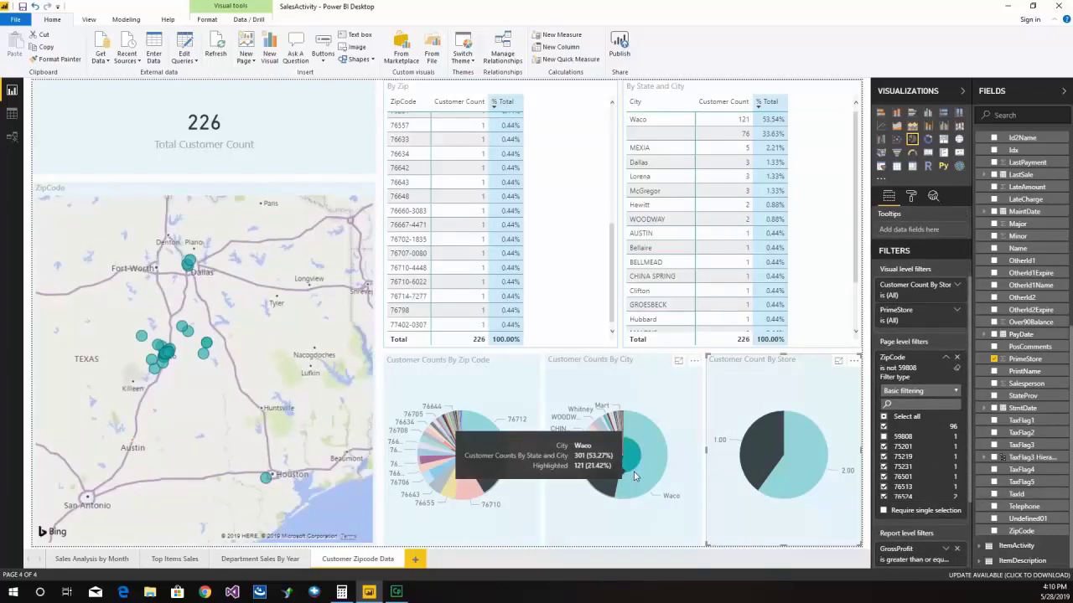
pyautogui.moveTo(190, 265)
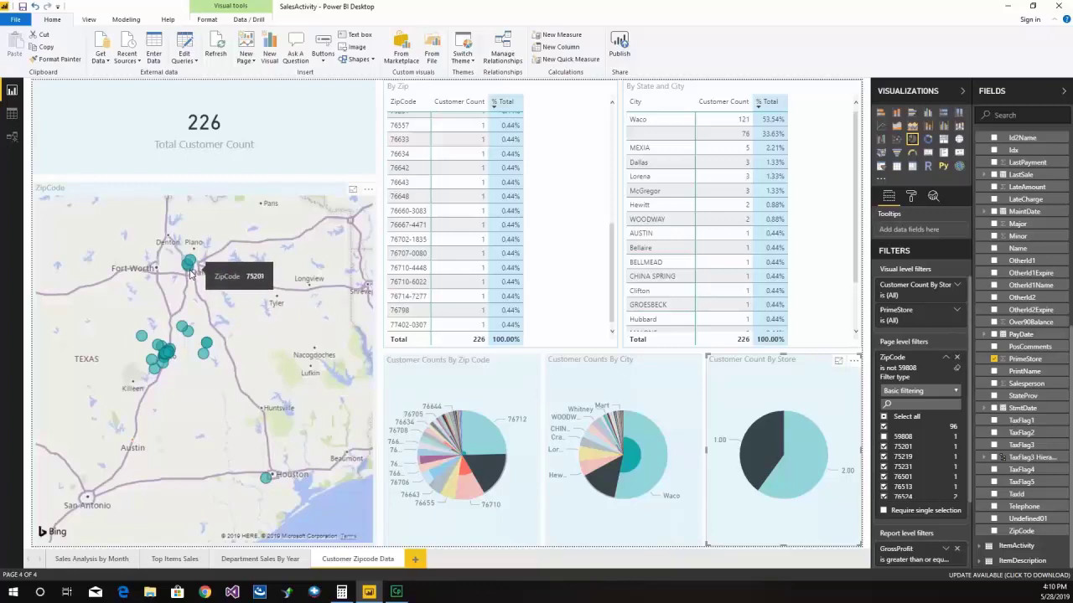
pyautogui.click(883, 446)
pyautogui.click(883, 456)
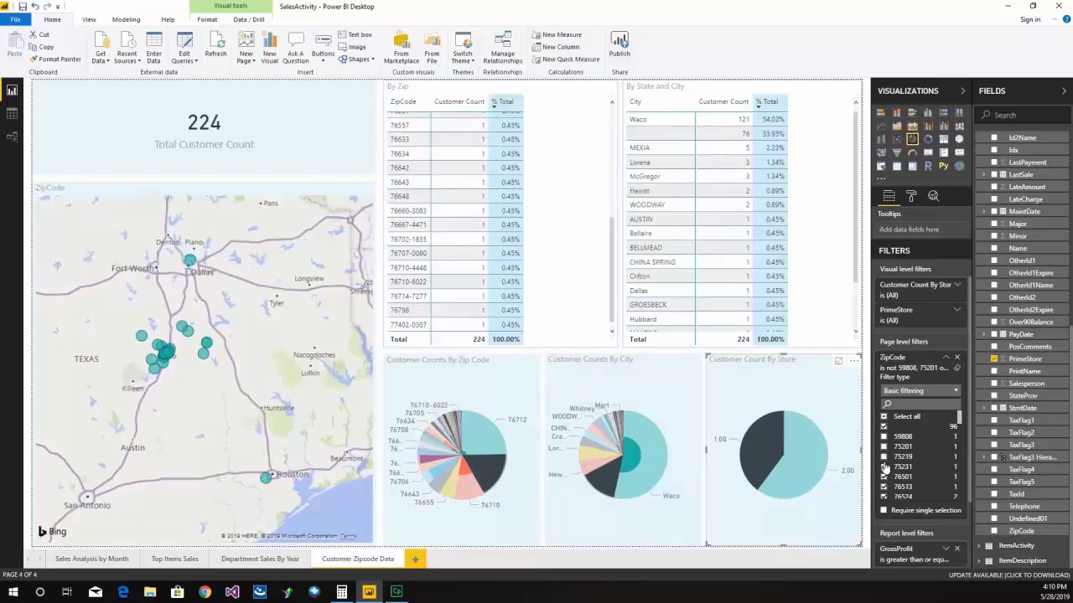
pyautogui.click(884, 467)
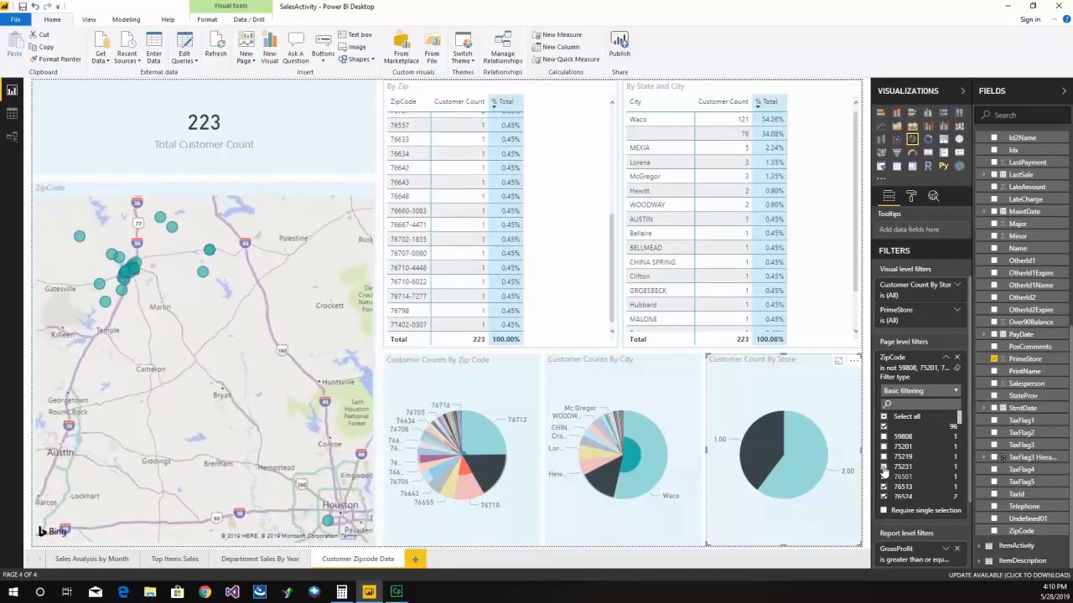
# Exclude the outlying Houston-area zip code 77402-0307 in the ZipCode page level filter.
pyautogui.moveTo(329, 526)
pyautogui.moveTo(958, 423); pyautogui.dragTo(966, 502)
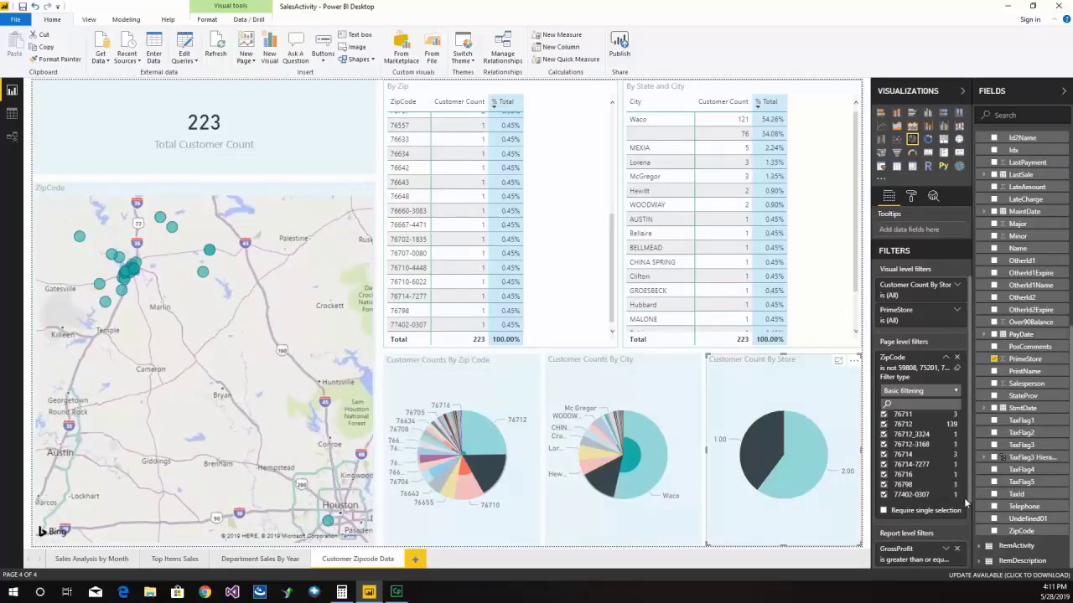
pyautogui.click(883, 495)
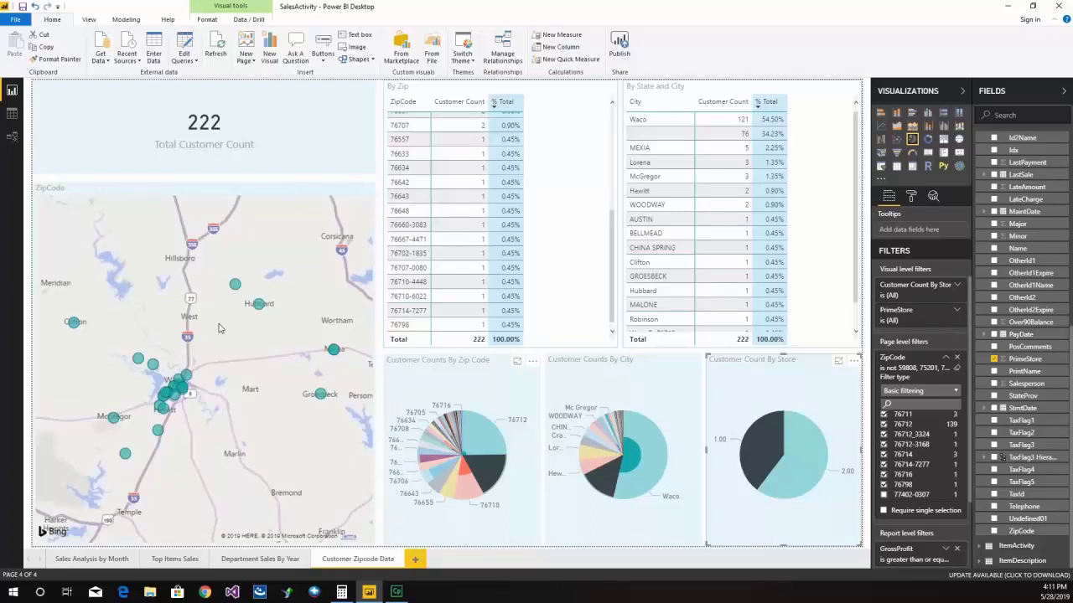
# Alternate between stores 2.00 and 1.00 in the Customer Count By Store chart to compare their customer locations, and clear the selection.
pyautogui.click(787, 475)
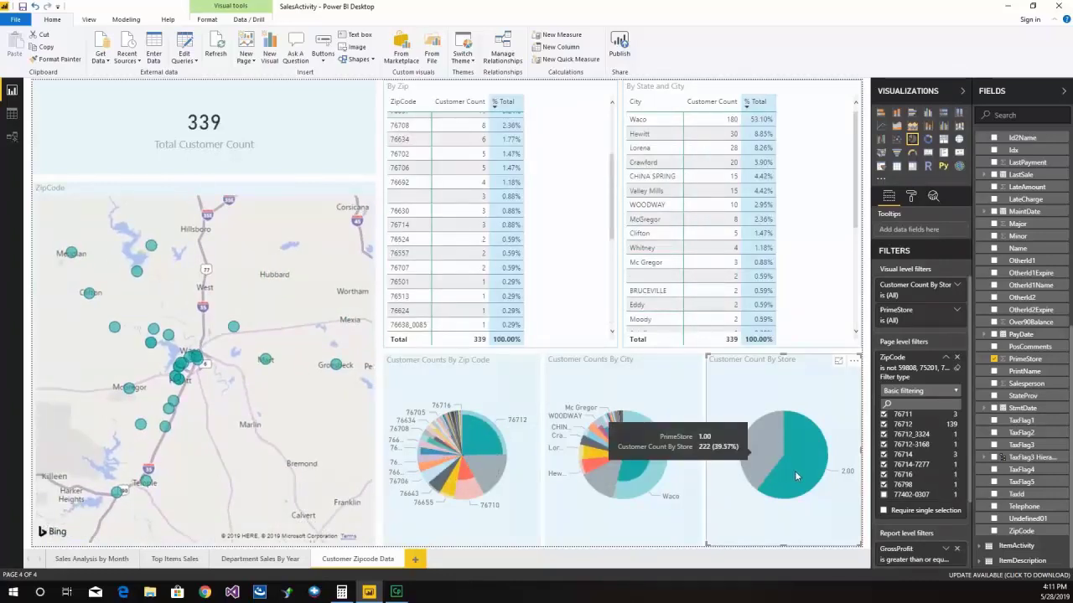
pyautogui.click(759, 452)
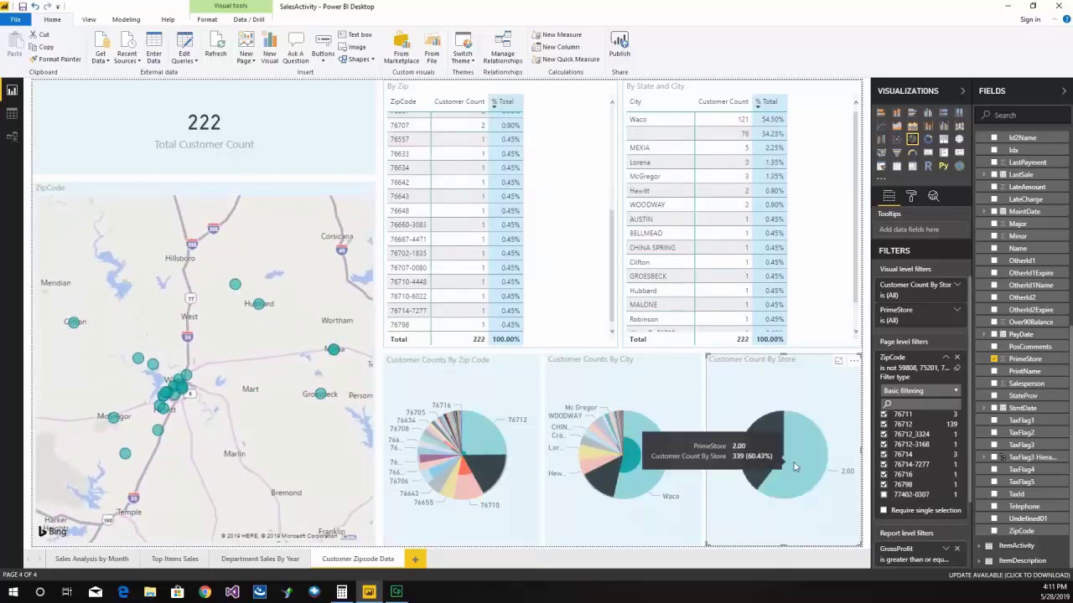
pyautogui.click(795, 467)
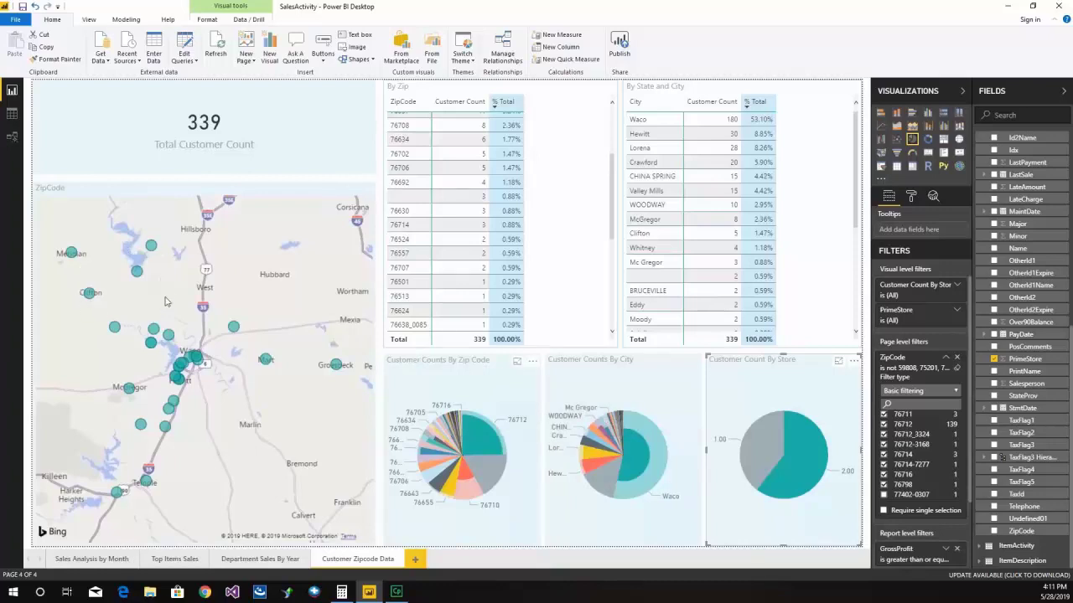
pyautogui.click(760, 461)
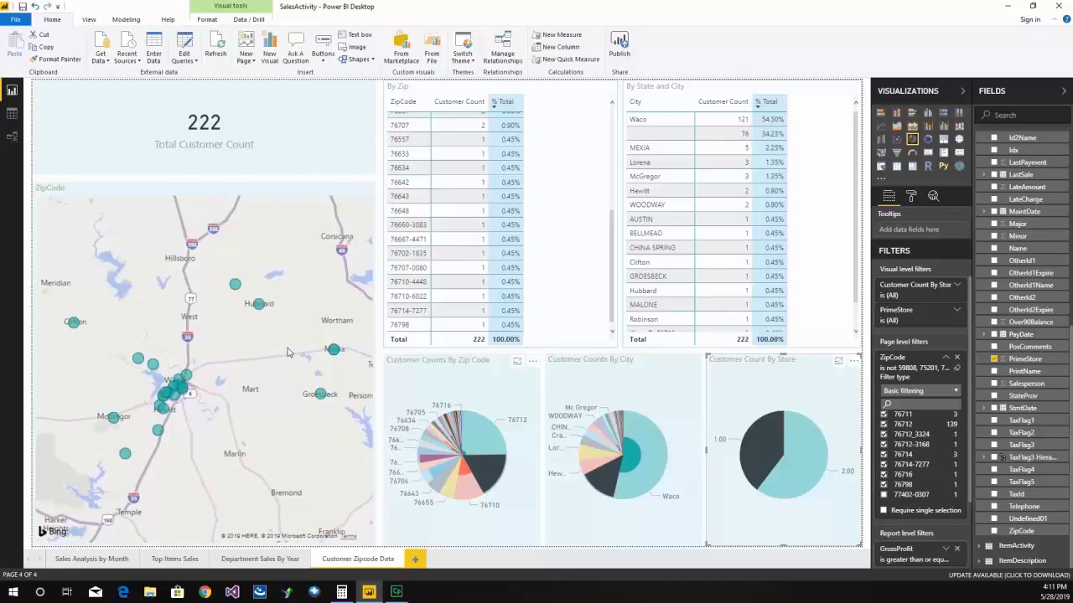
pyautogui.click(808, 459)
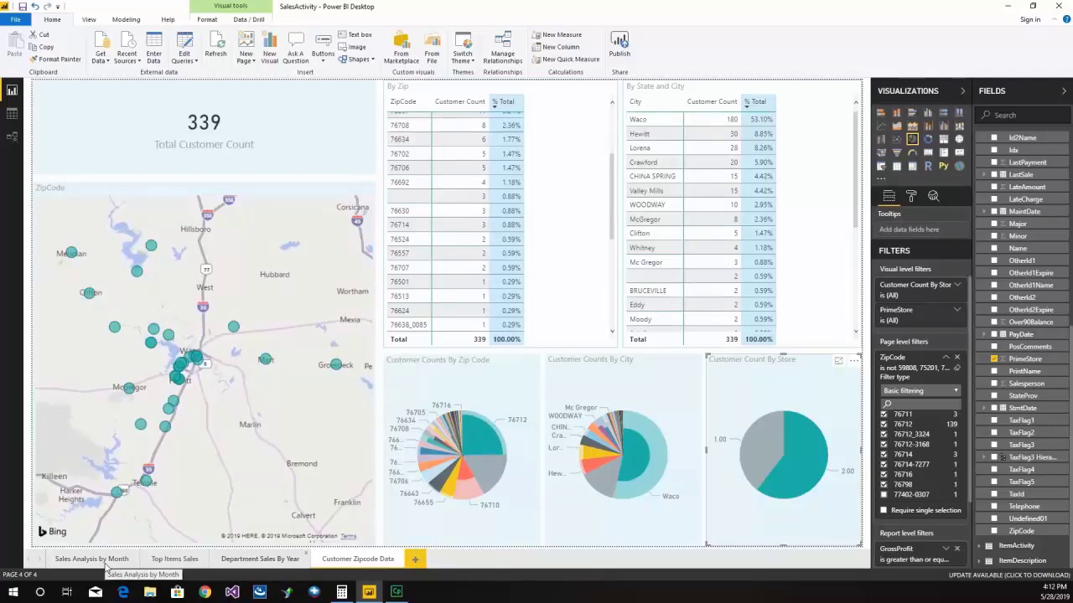
pyautogui.click(798, 465)
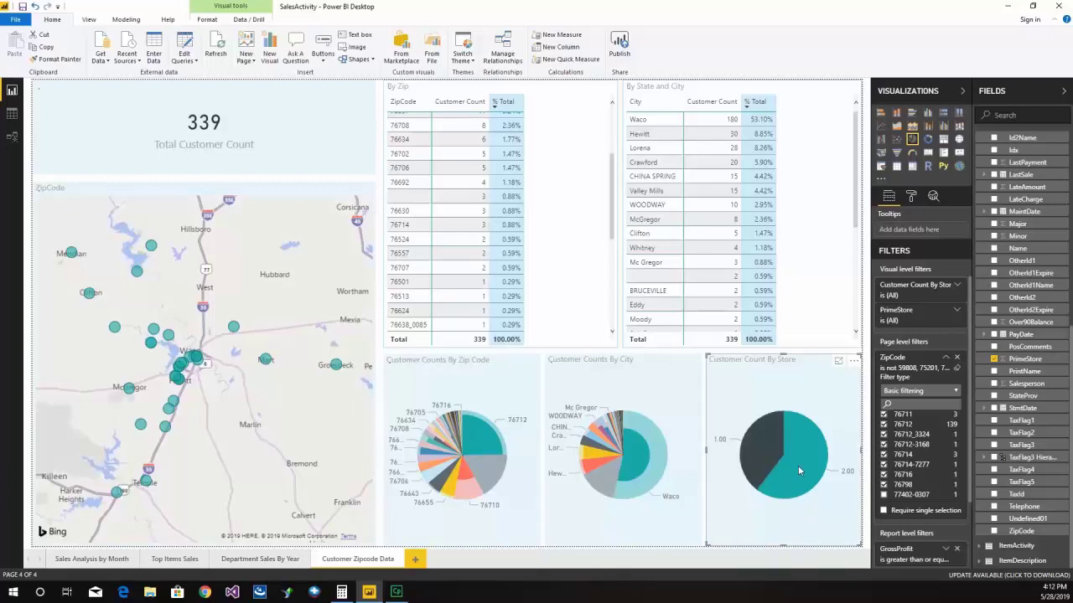